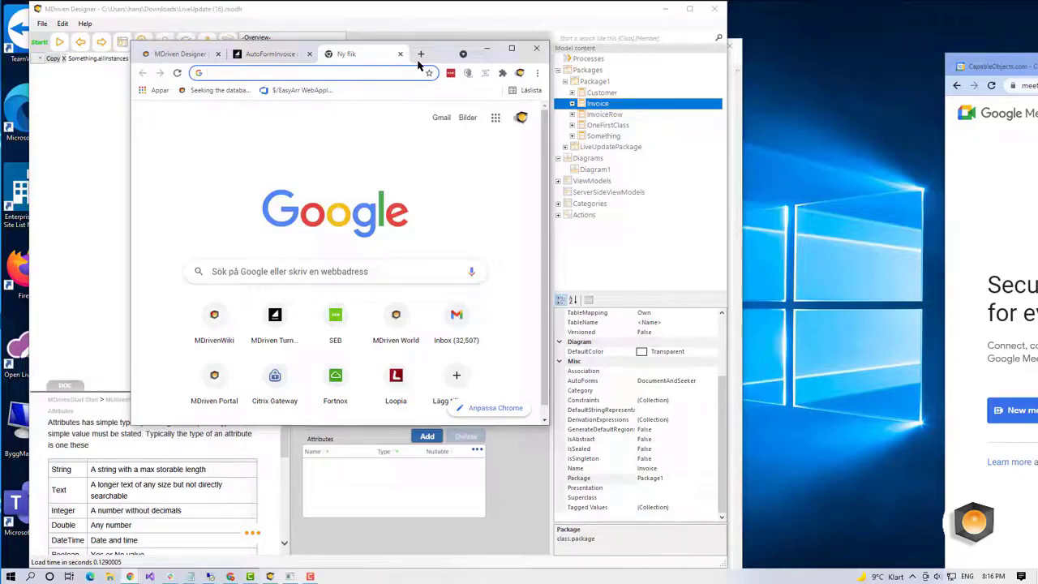
Open the LiveUpdate article on wiki.mdriven.net and read its description of the merge model.
type("wiki.mdriven.net/index.php/Main_Page")
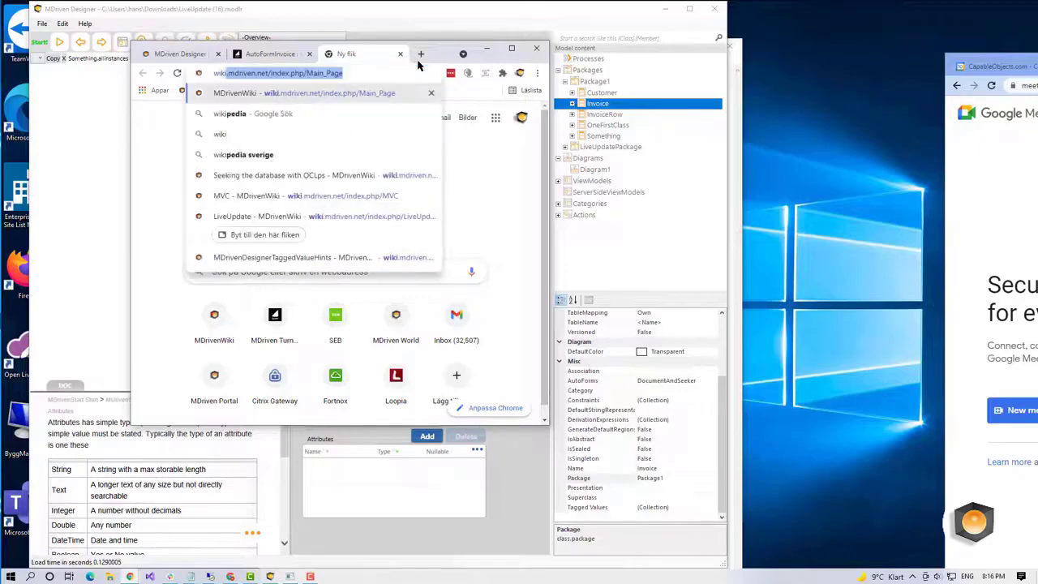
key("Return")
left_click(474, 125)
type("Live")
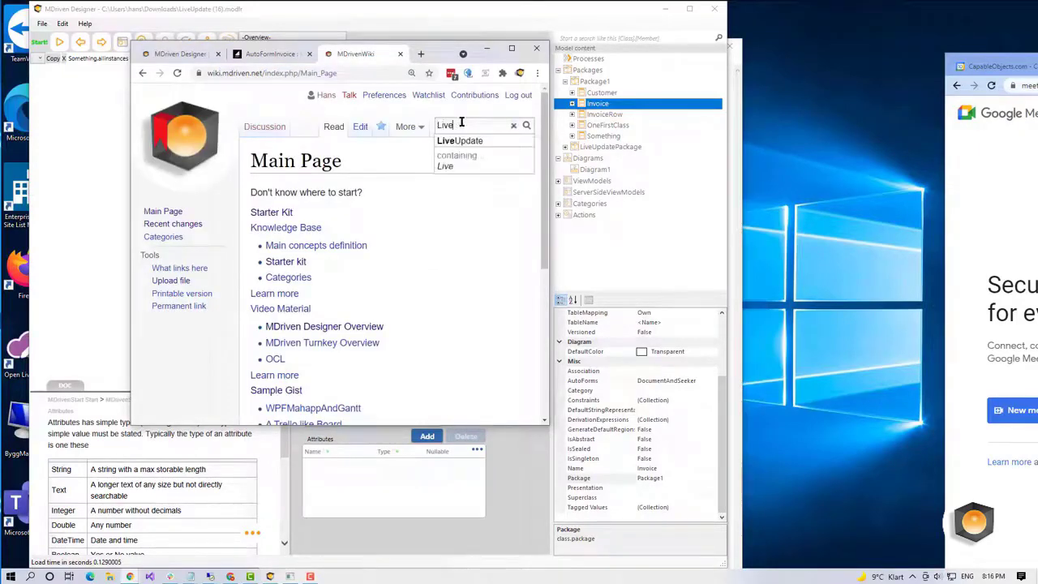
key("Down")
key("Return")
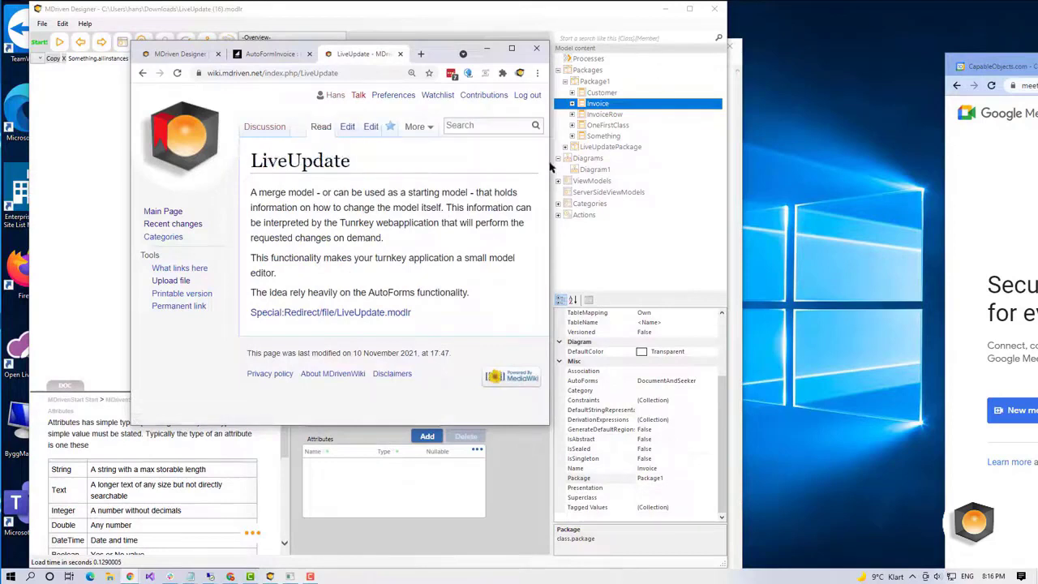
left_click_drag(551, 168, 763, 168)
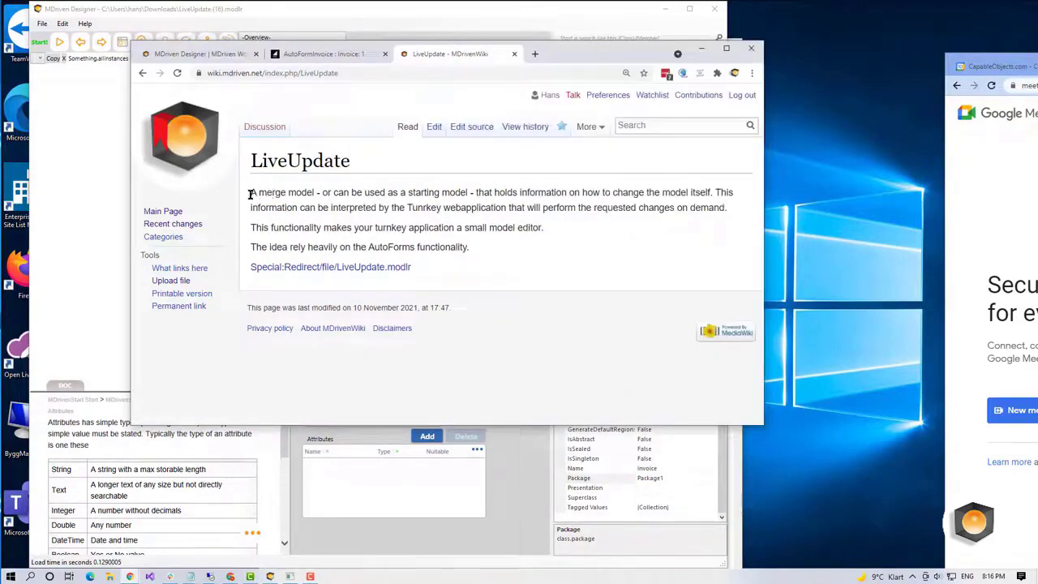
left_click_drag(251, 193, 318, 193)
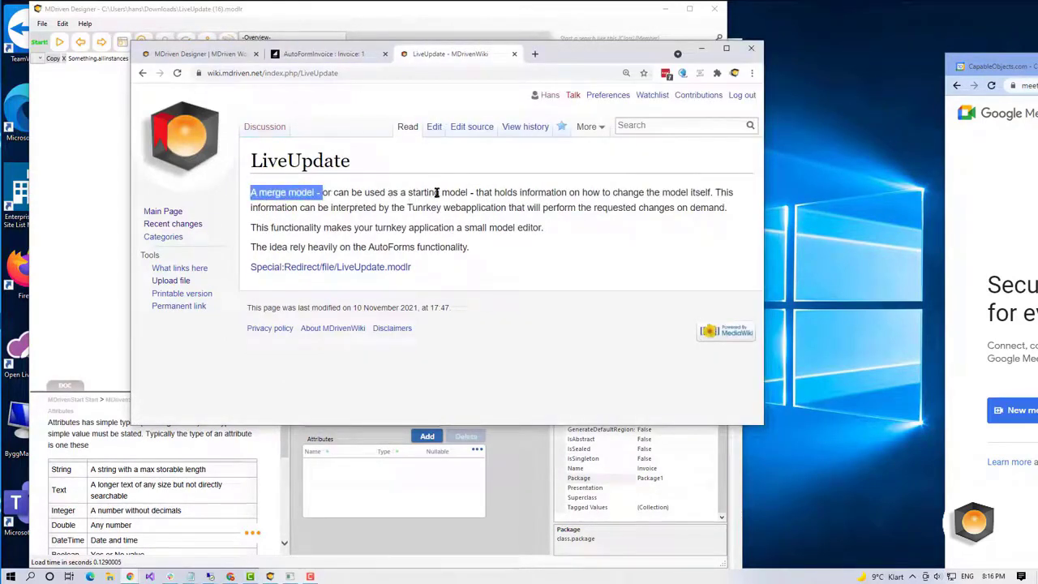
left_click_drag(473, 193, 711, 192)
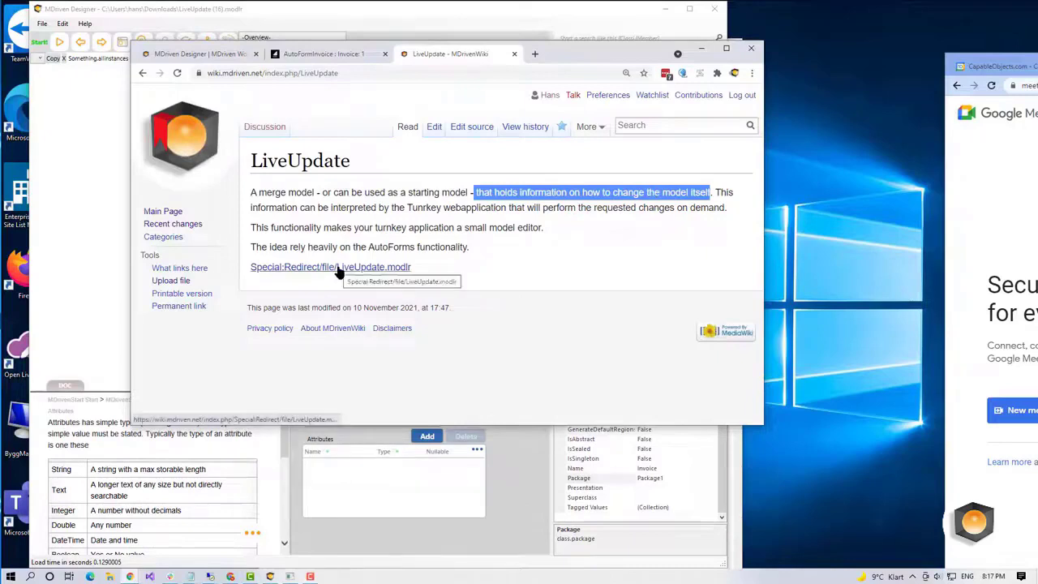
Switch to the Local Core Turnkey app and add a new class named ThisIsNew.
left_click(324, 54)
left_click(280, 98)
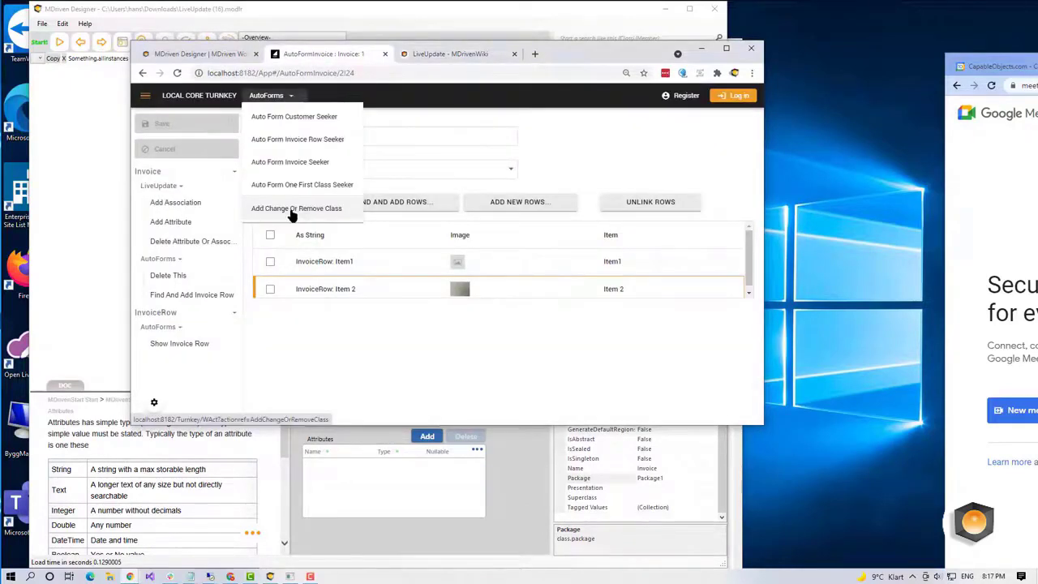
left_click(290, 209)
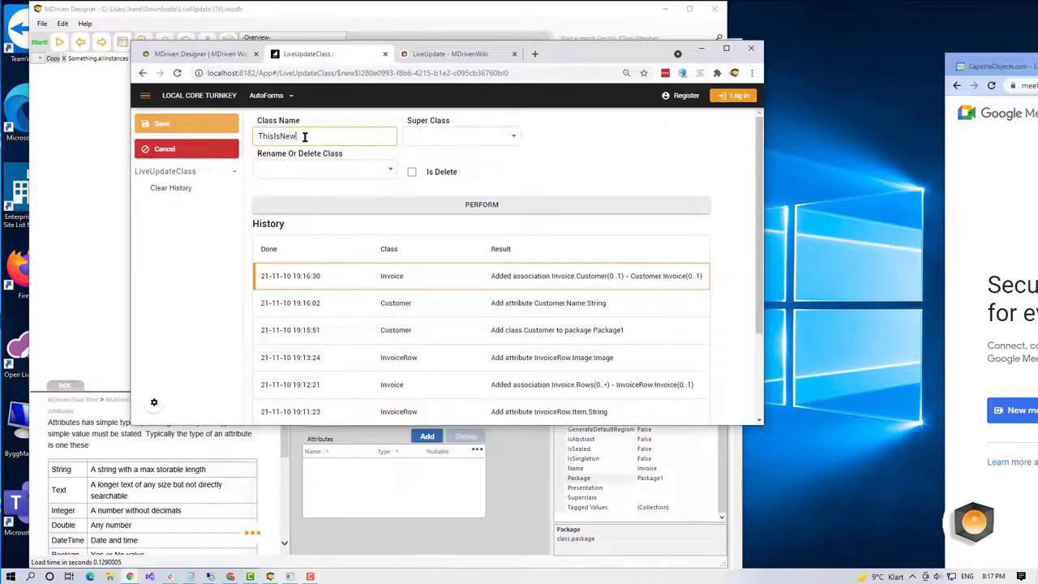
left_click(441, 205)
Search the ThisIsNew seeker with an empty filter, then create and save a new ThisIsNew object.
left_click(274, 96)
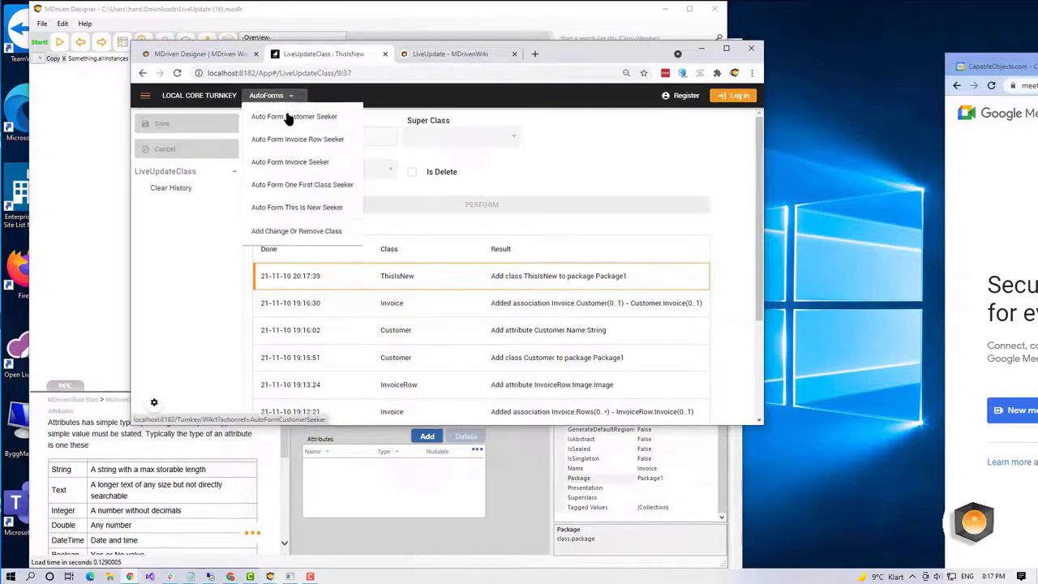
left_click(289, 213)
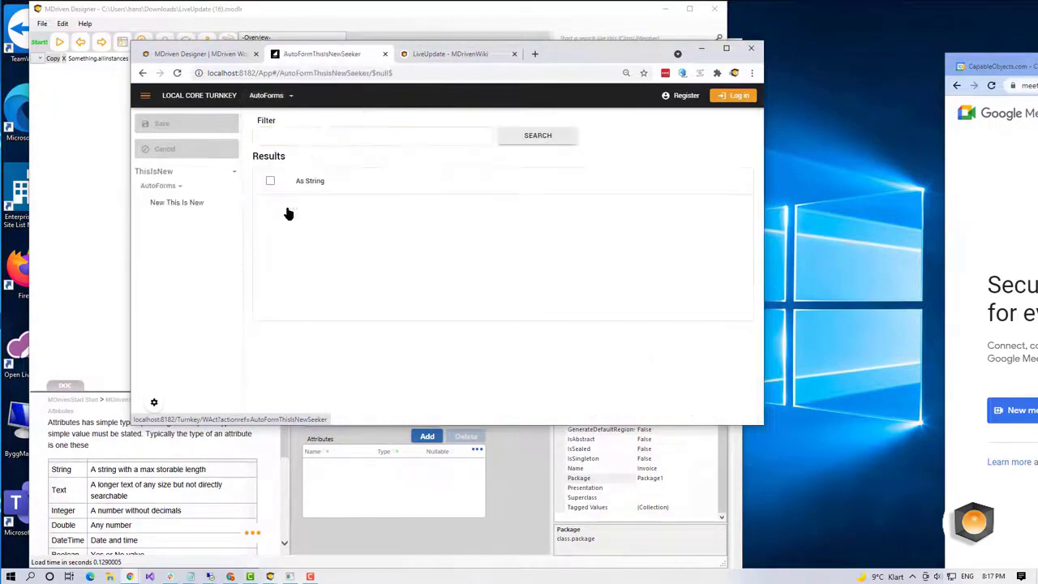
left_click(541, 141)
left_click(194, 209)
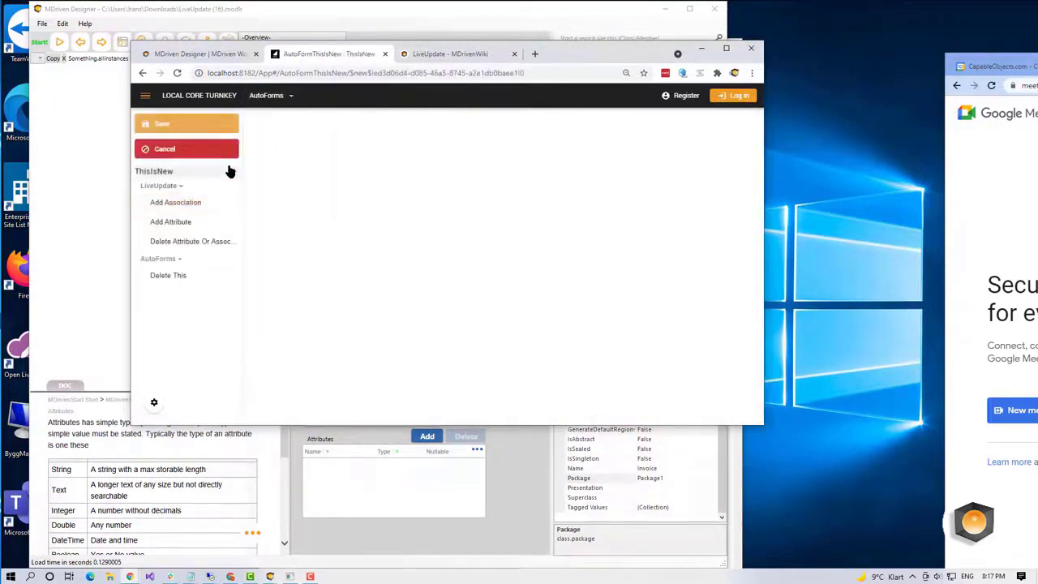
left_click(198, 125)
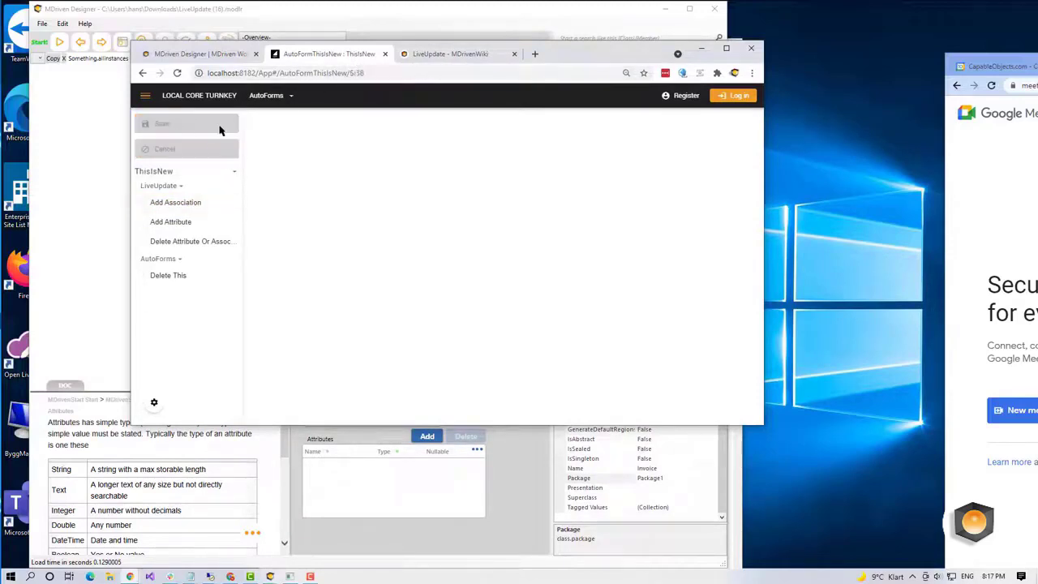
Add a String attribute called Name to the class ThisIsNew.
left_click(172, 225)
left_click(359, 276)
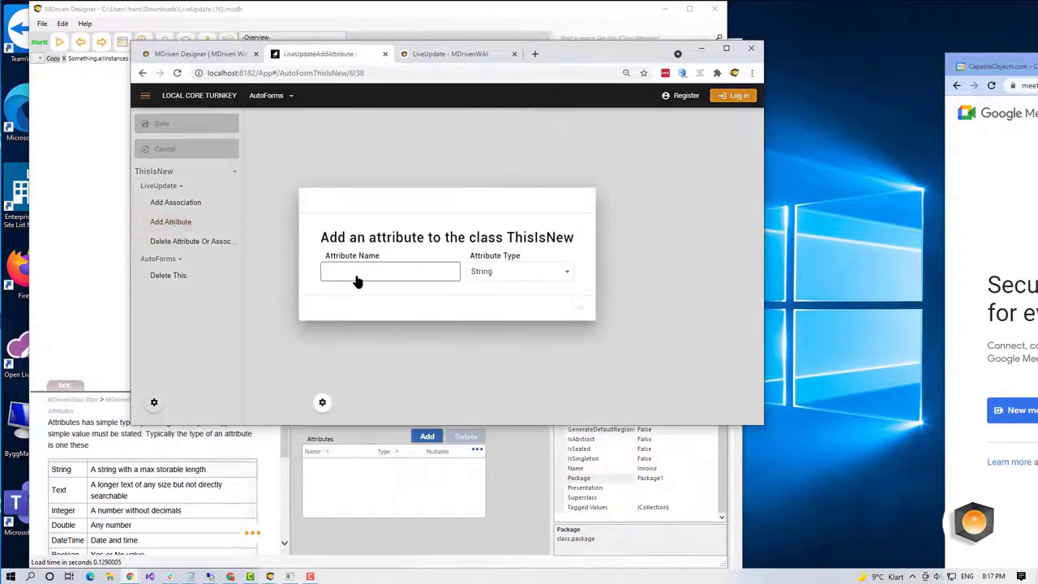
type("Name")
left_click(582, 306)
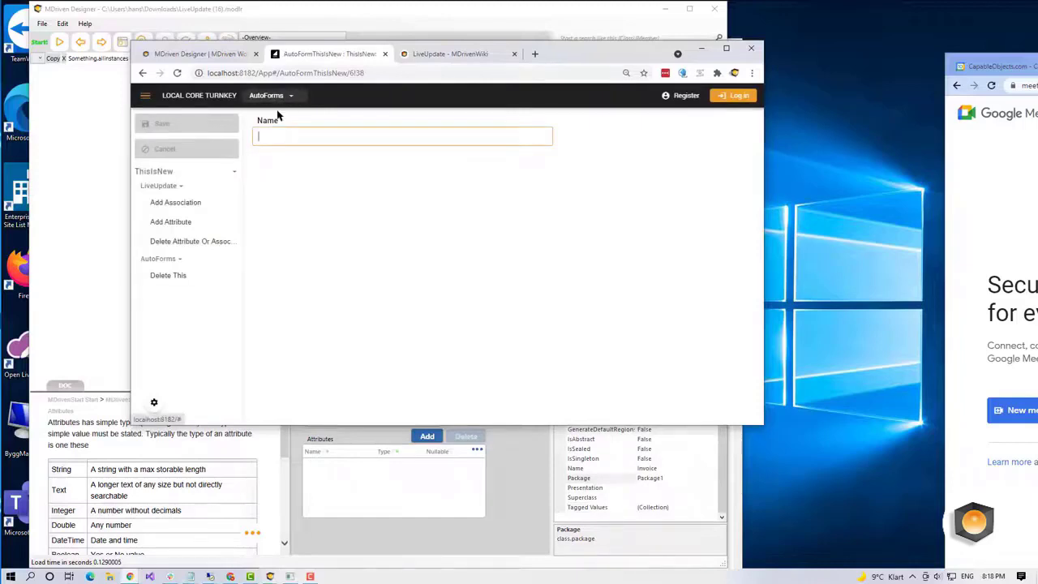
Add an attribute called Image with type Image to the class ThisIsNew.
left_click(190, 227)
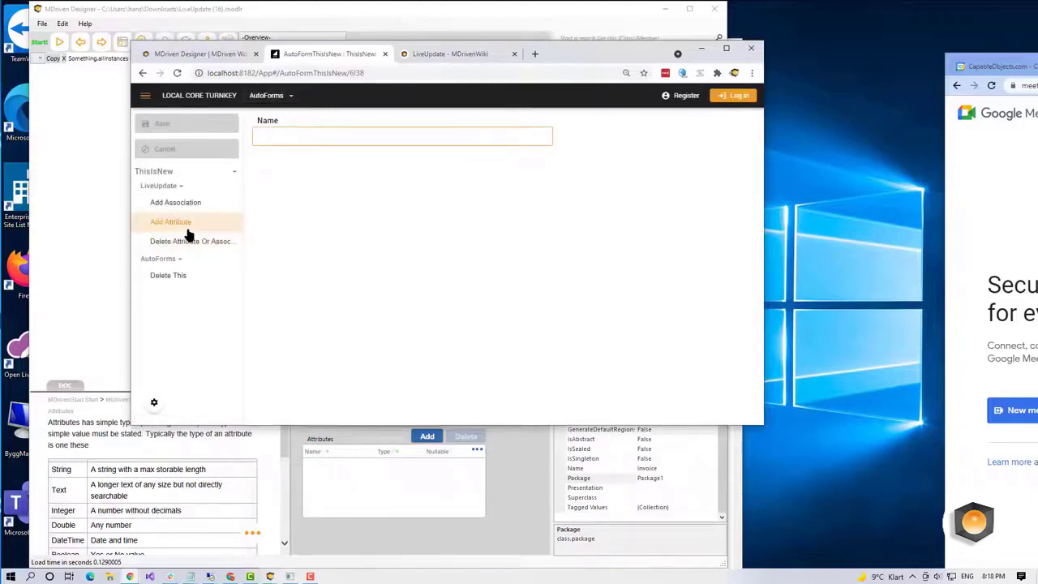
left_click(182, 229)
left_click(435, 269)
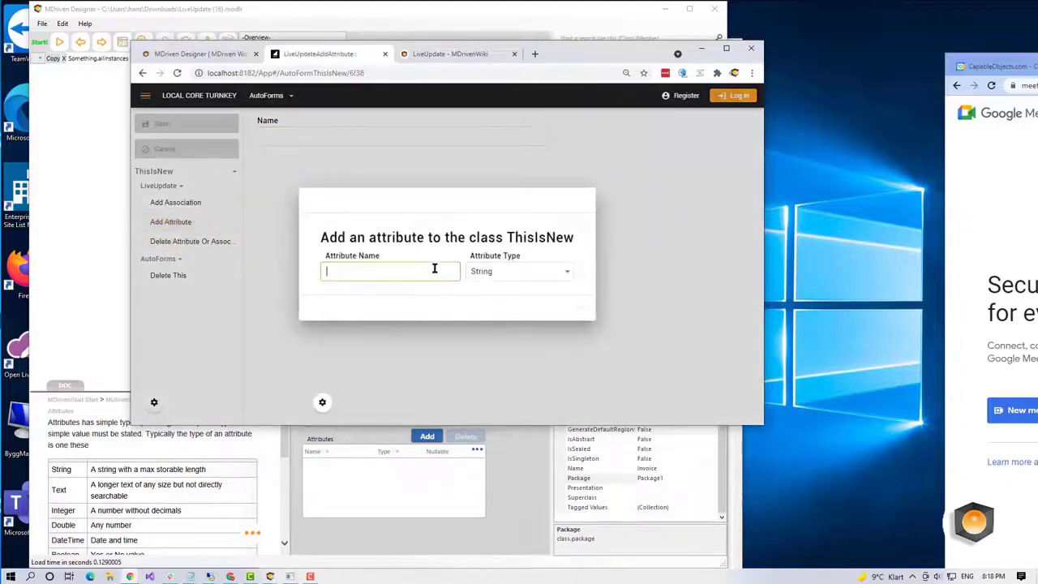
type("Image")
key("Tab")
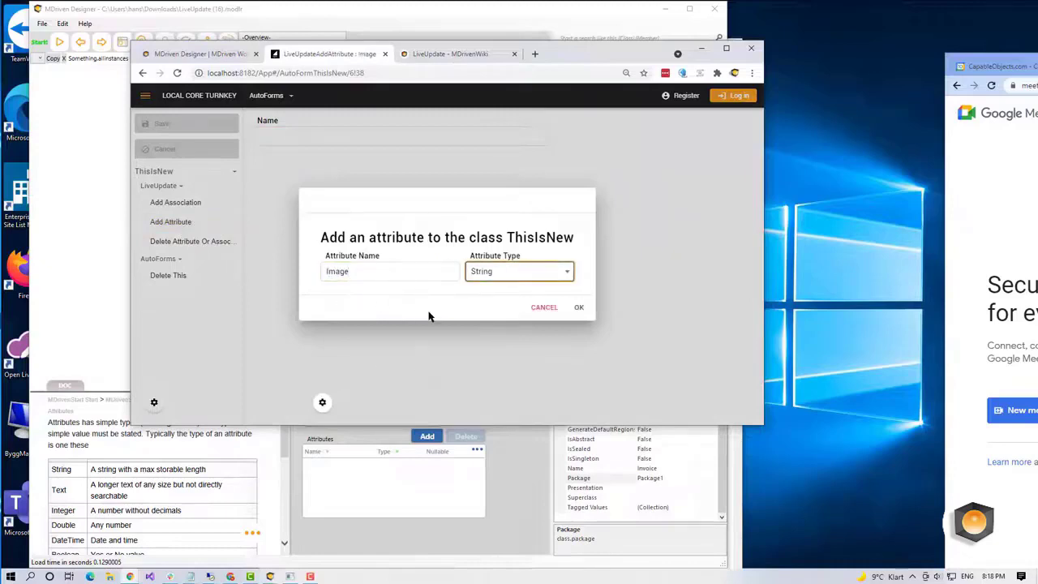
left_click(530, 278)
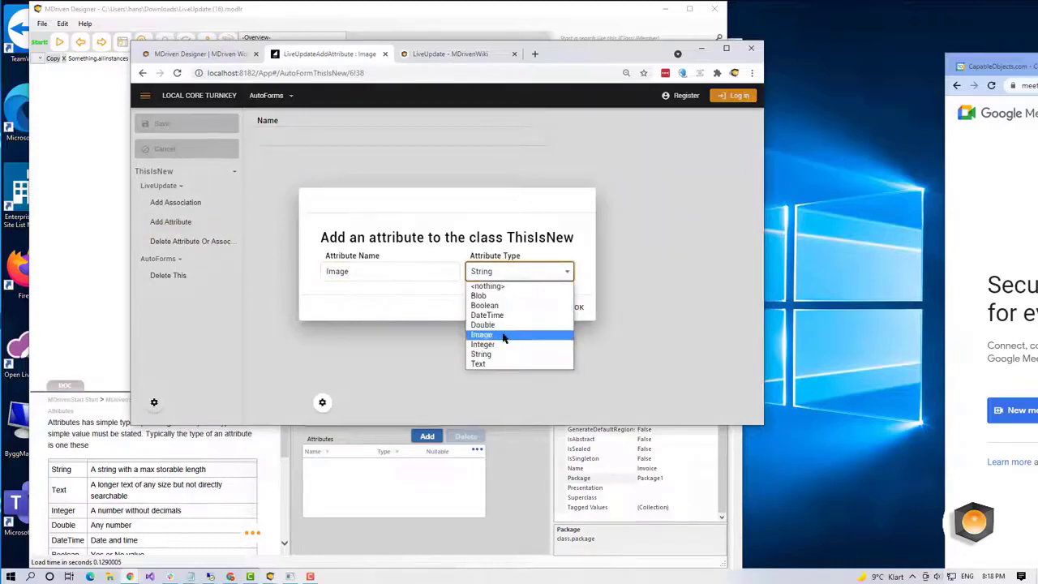
left_click(507, 333)
left_click(579, 309)
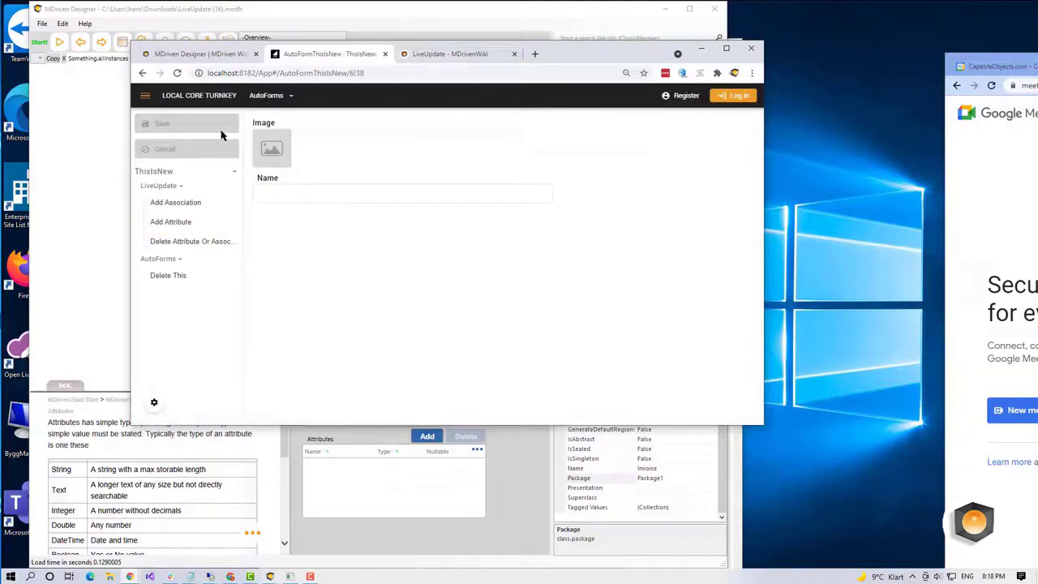
left_click(274, 149)
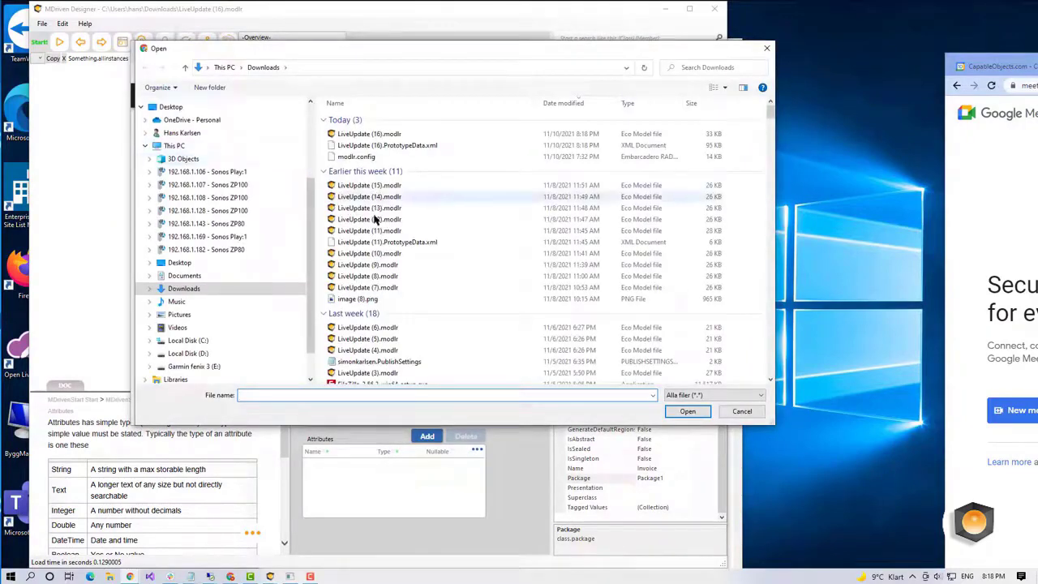
scroll(375, 259, "down", 8)
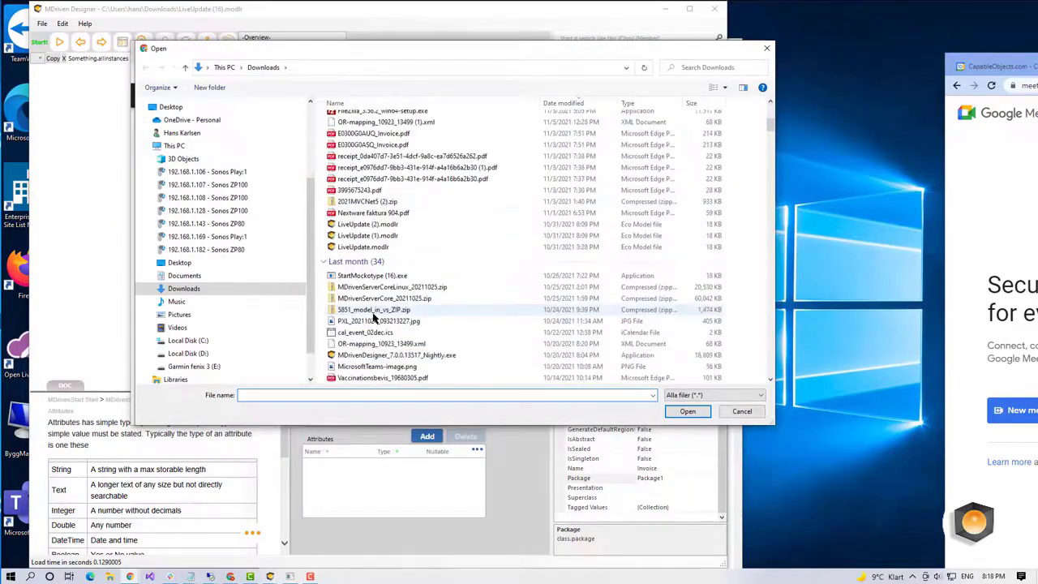
key("Escape")
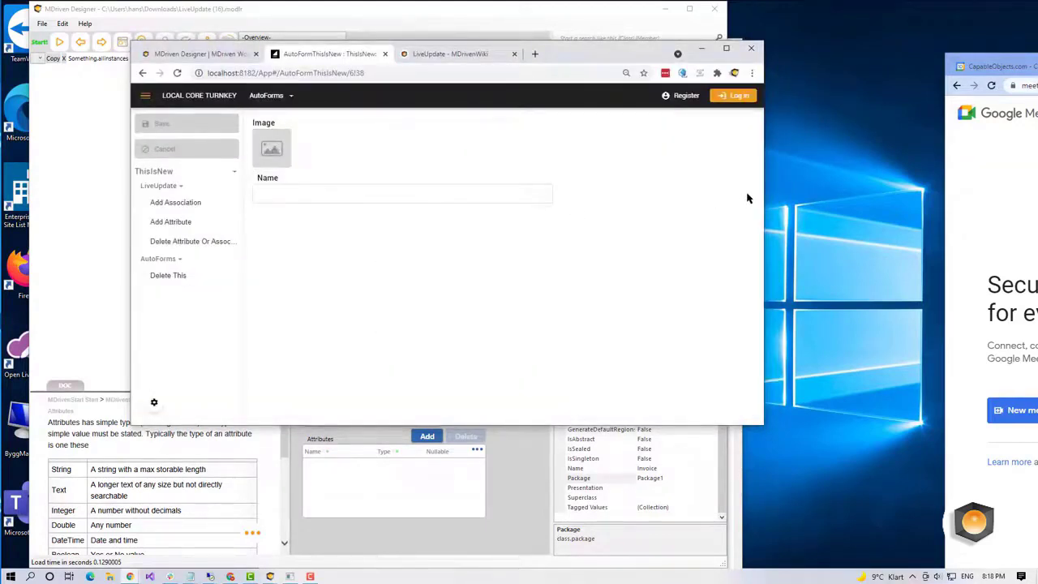
left_click_drag(765, 185, 629, 193)
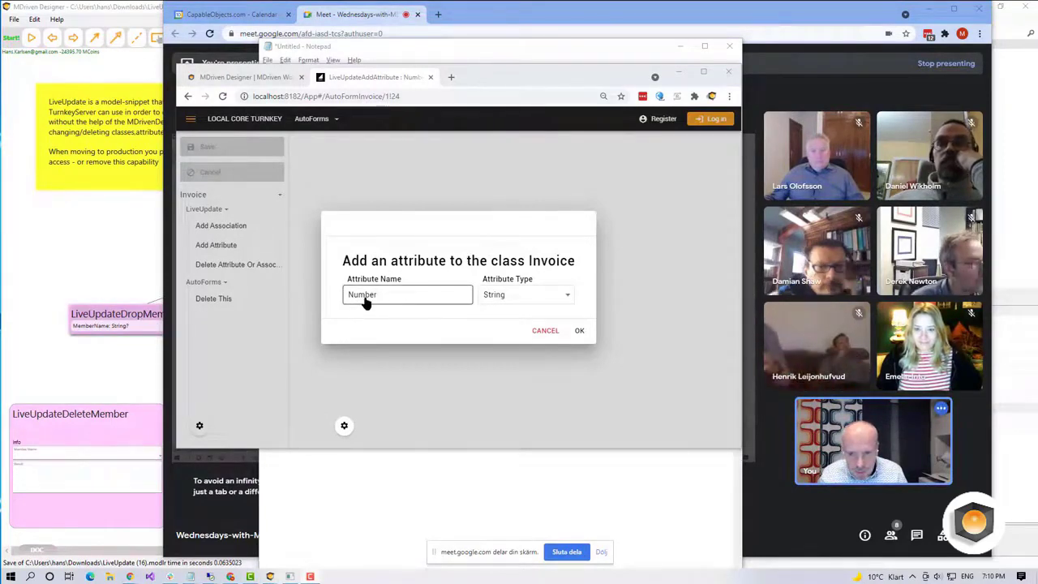
Add the String attribute Number to the class Invoice.
left_click(579, 331)
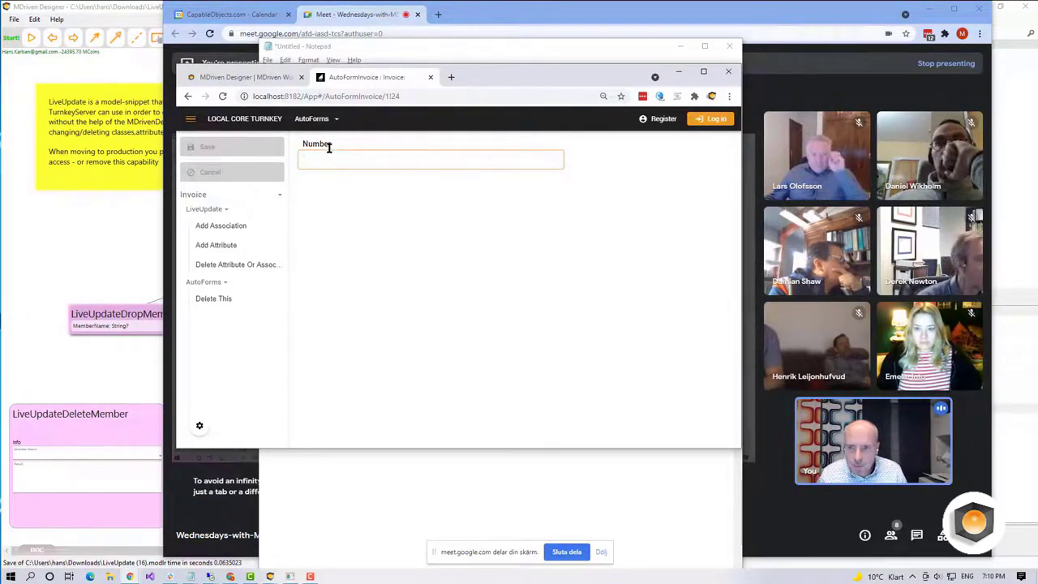
left_click(332, 120)
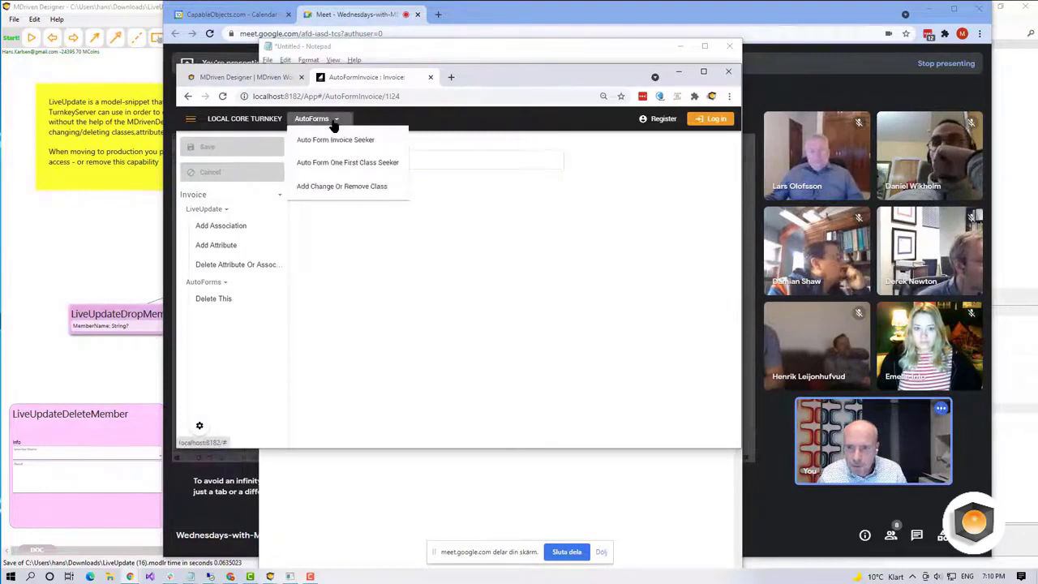
left_click(332, 120)
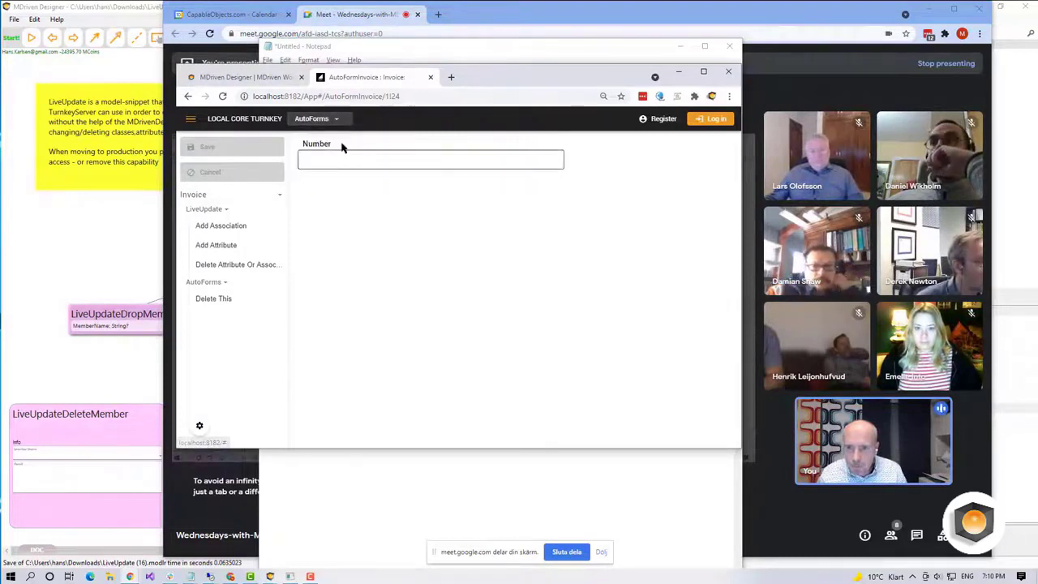
Find the existing invoice through the Invoice seeker, set its Number to 1 and save it.
left_click(336, 120)
left_click(345, 142)
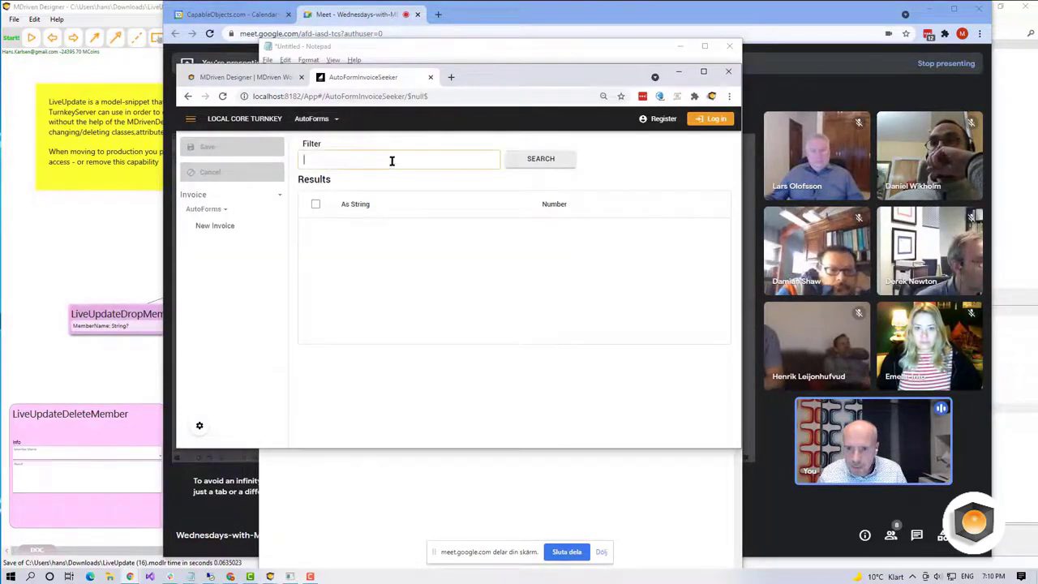
left_click(555, 163)
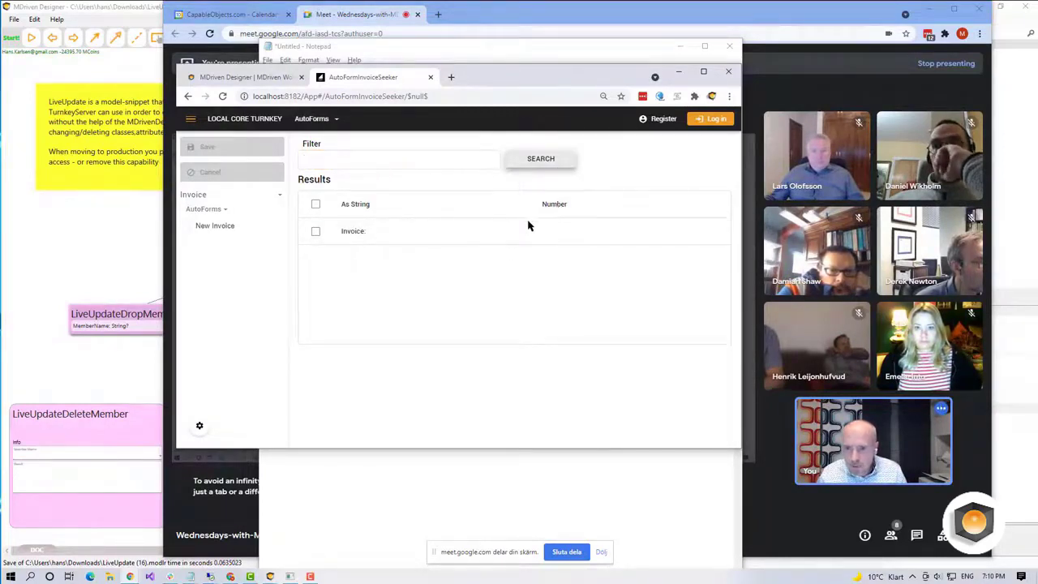
left_click(349, 230)
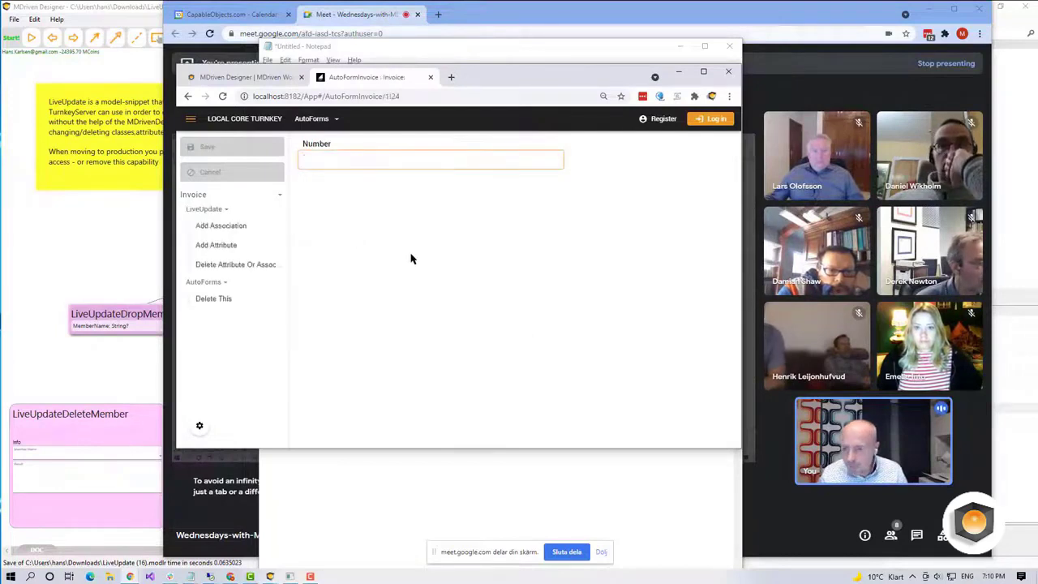
type("1")
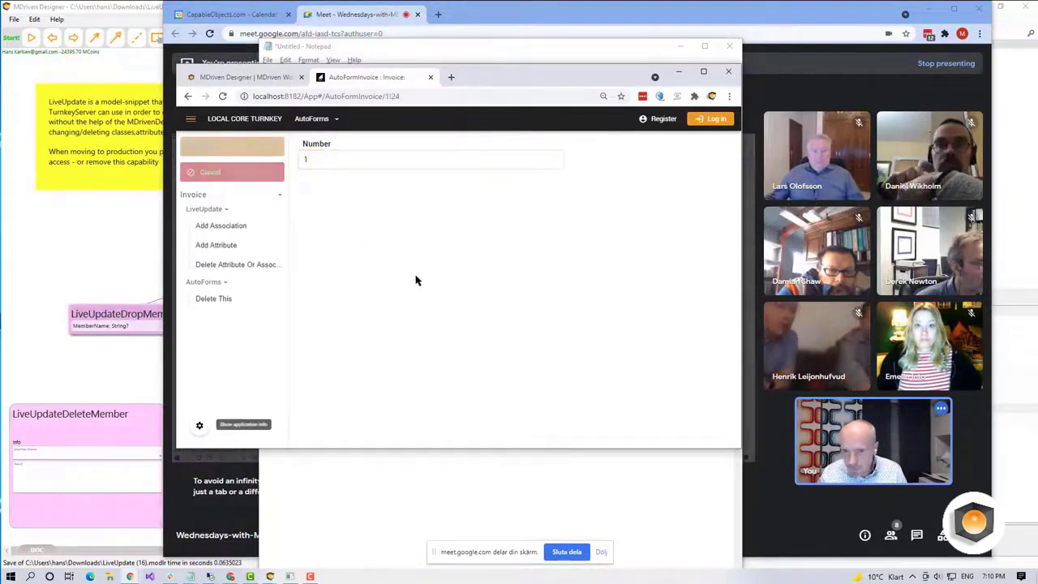
left_click(225, 151)
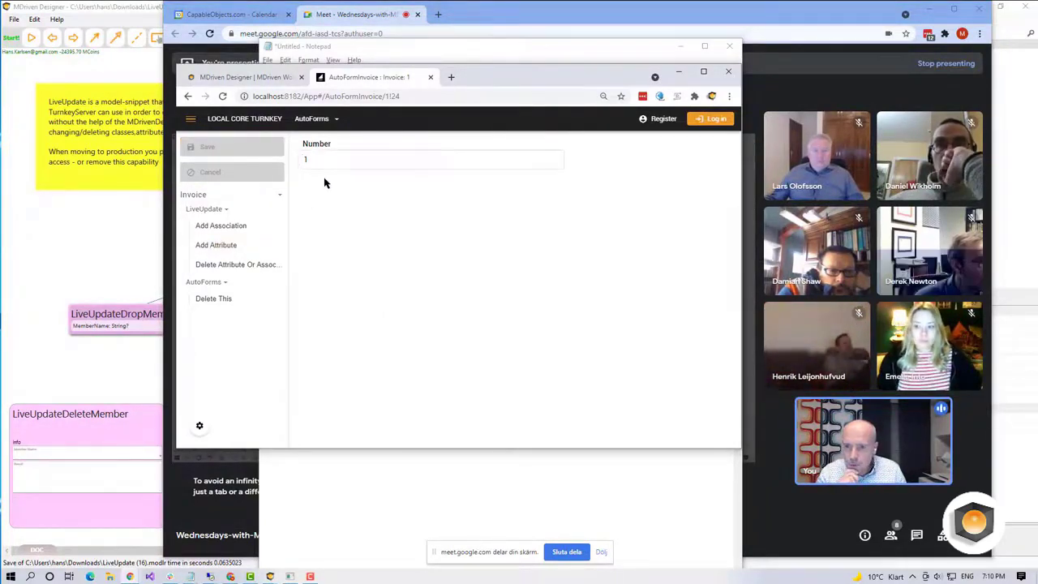
Add a new class named InvoiceRow to the running model without a super class.
left_click(318, 119)
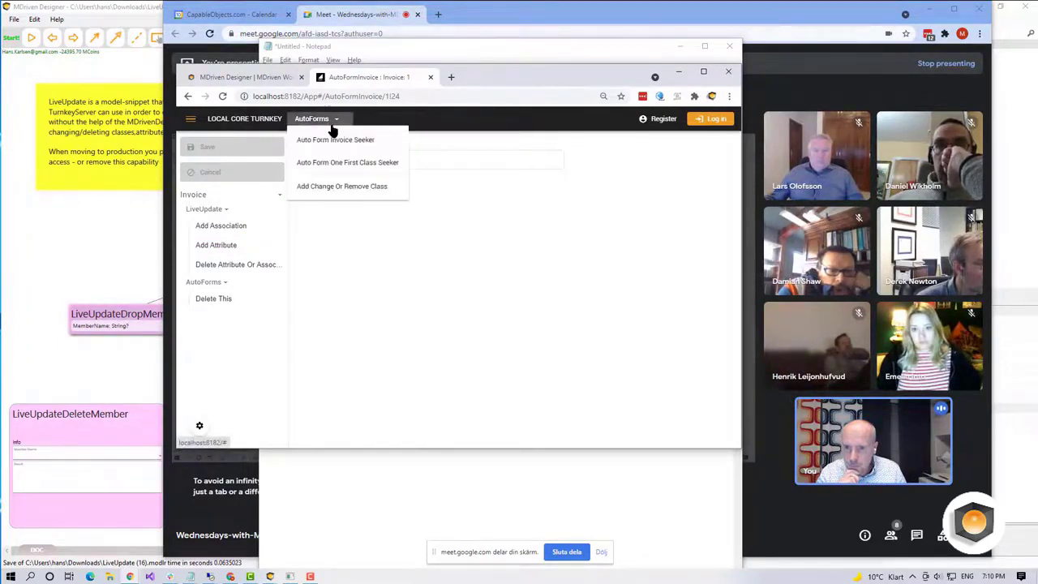
left_click(347, 187)
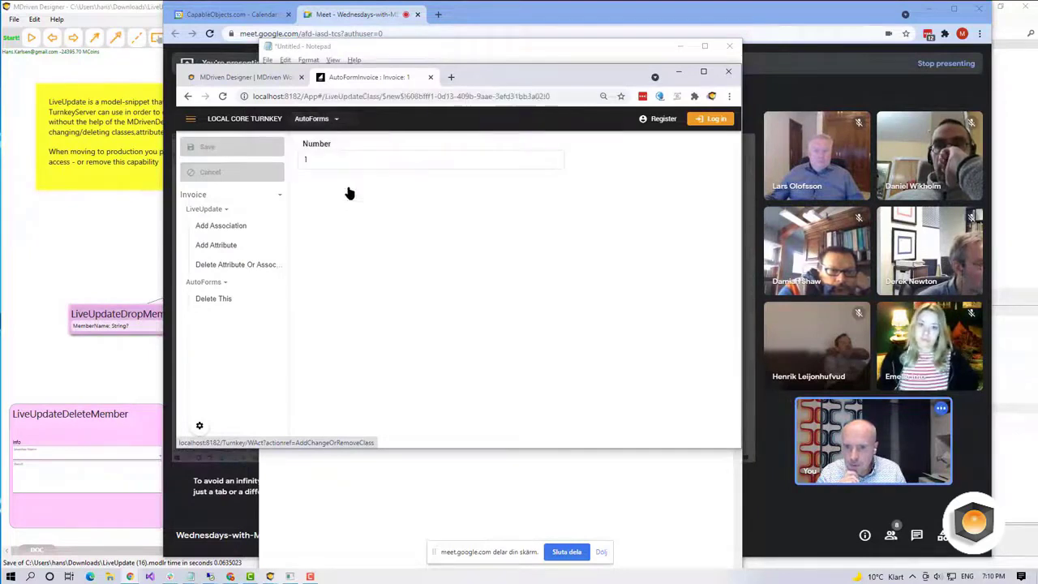
type("I")
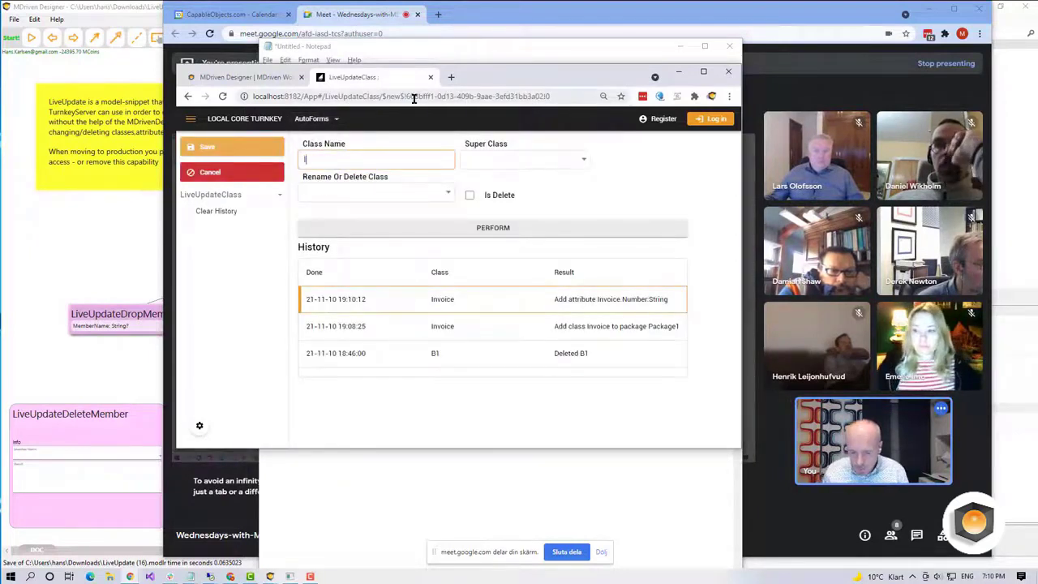
type("nvoiceRow")
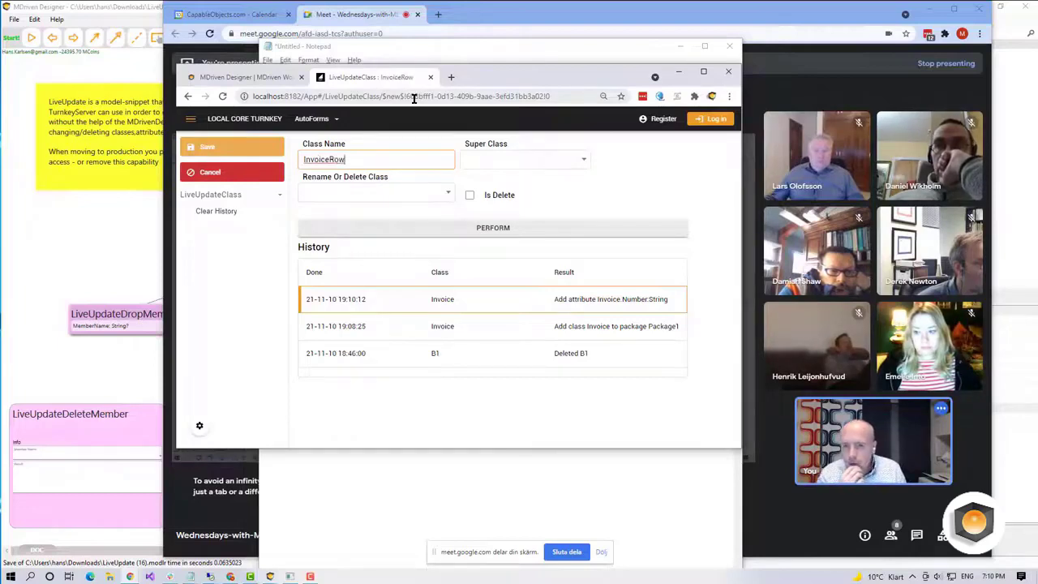
left_click(486, 230)
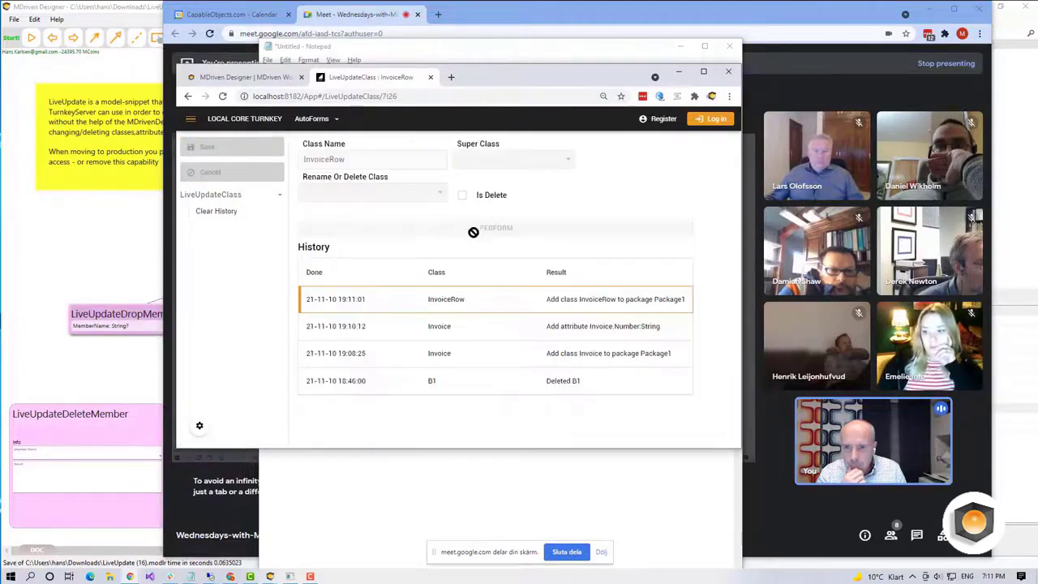
Run an unfiltered search in the Invoice Row seeker, then create a new empty invoice row and save it.
left_click(326, 119)
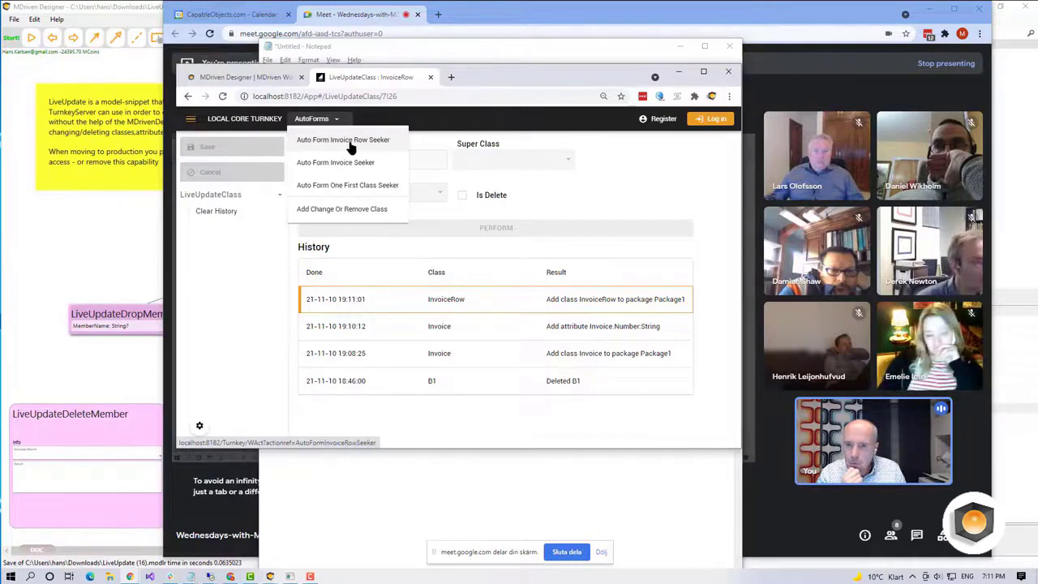
left_click(350, 146)
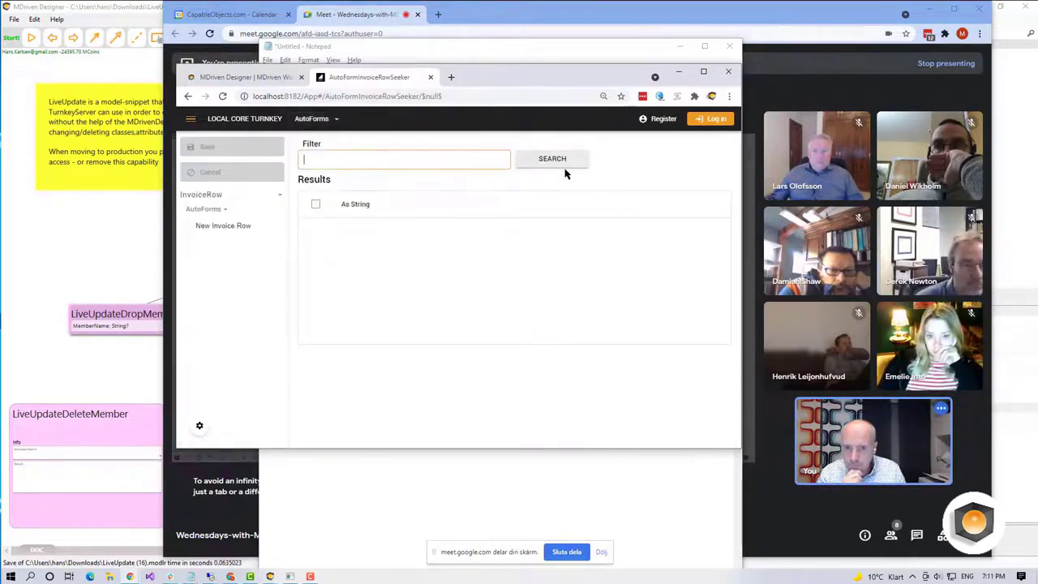
left_click(573, 163)
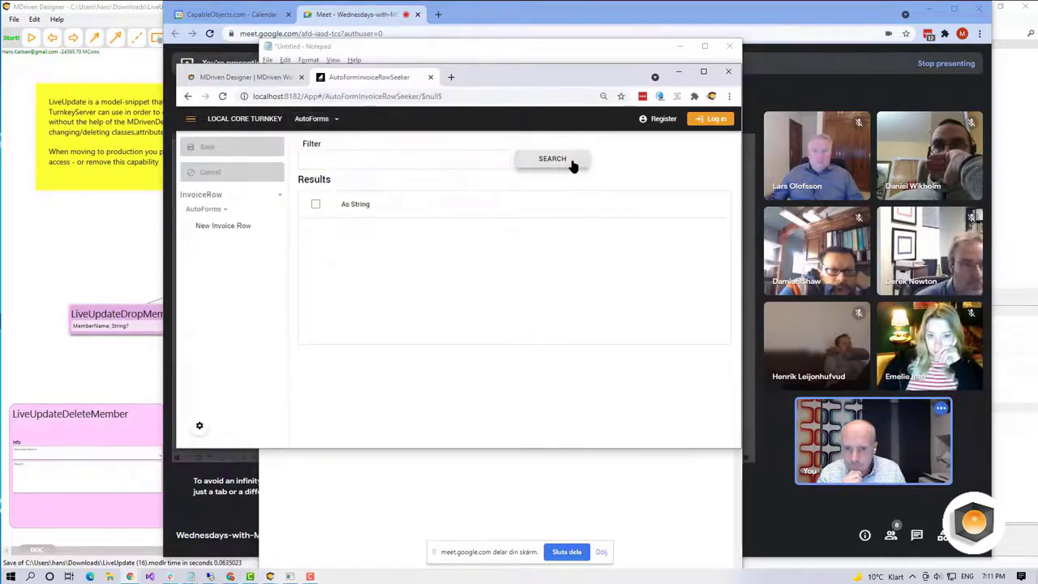
left_click(239, 230)
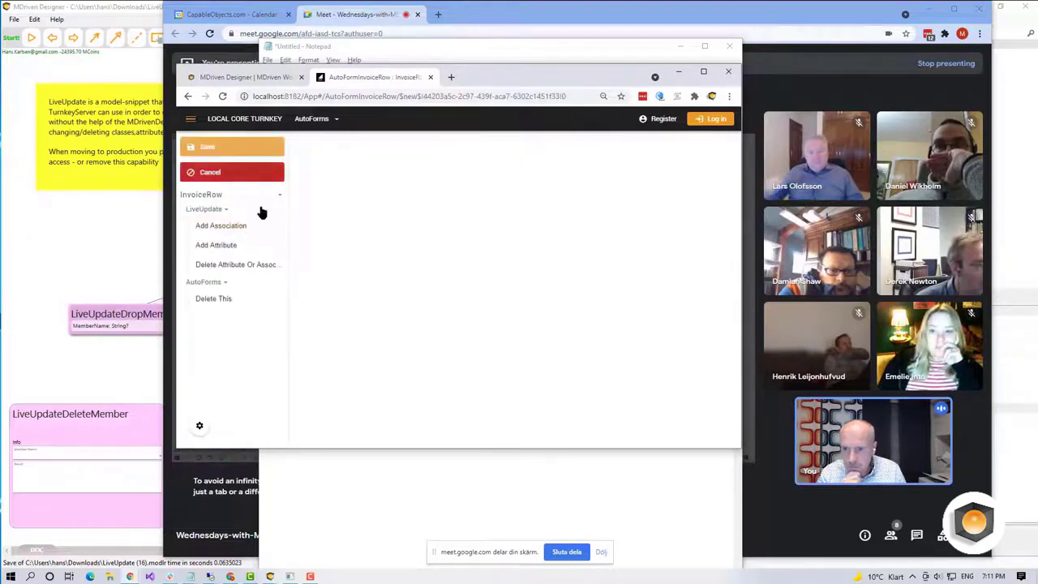
left_click(232, 150)
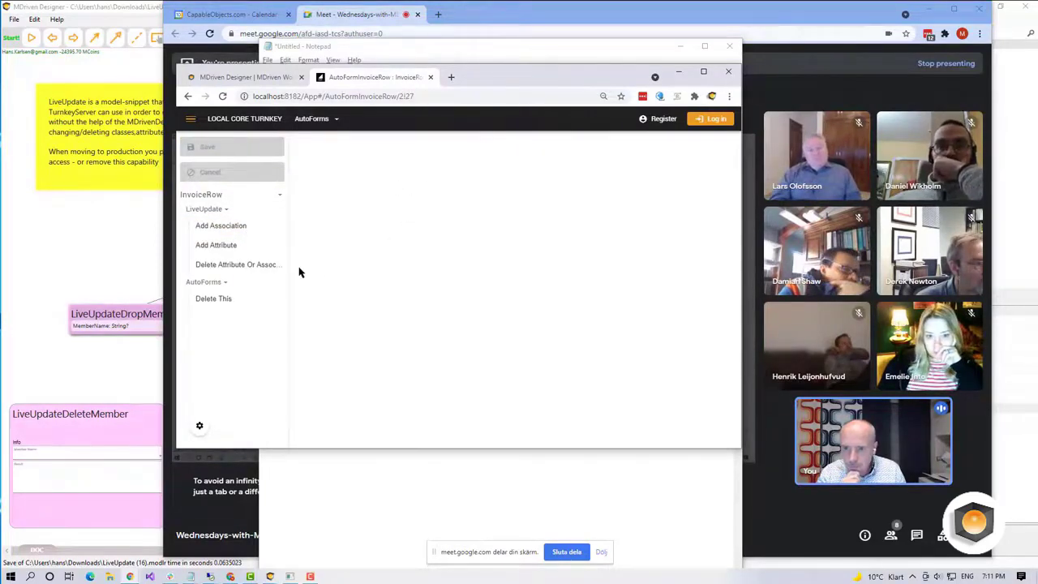
Add a String attribute called Item to the class InvoiceRow.
left_click(225, 247)
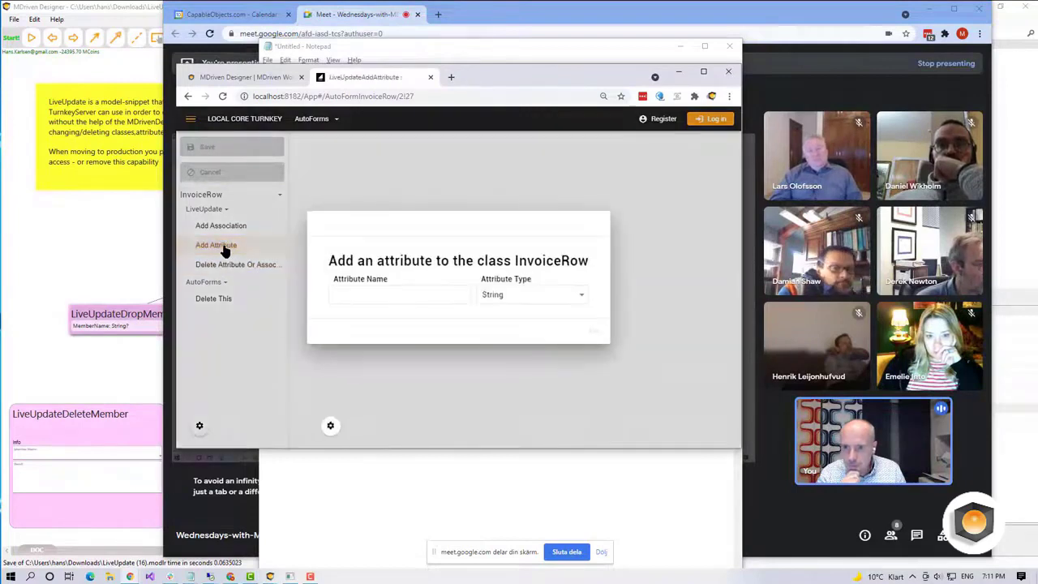
left_click(384, 297)
type("Item")
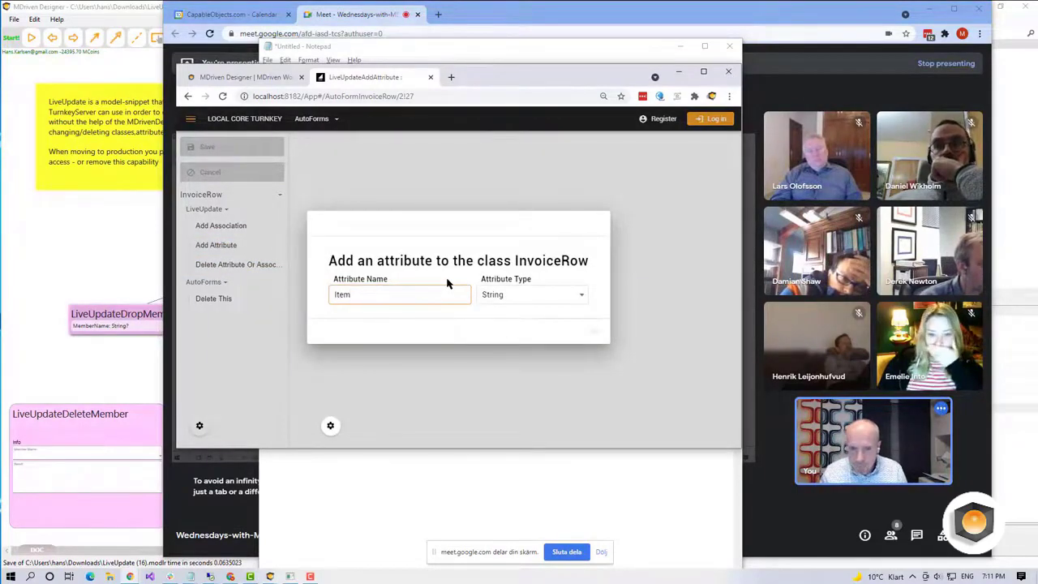
key("Tab")
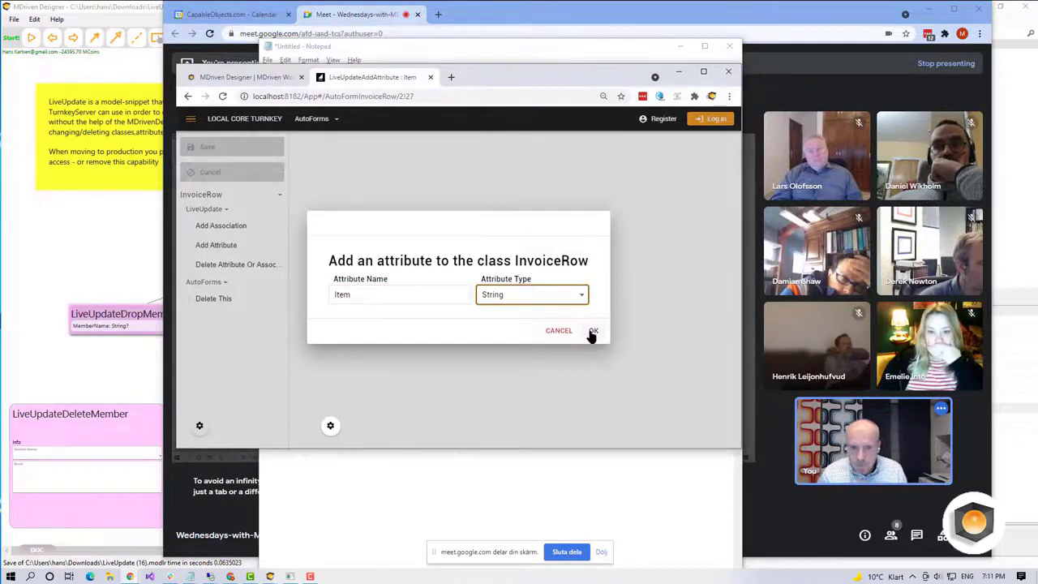
left_click(593, 331)
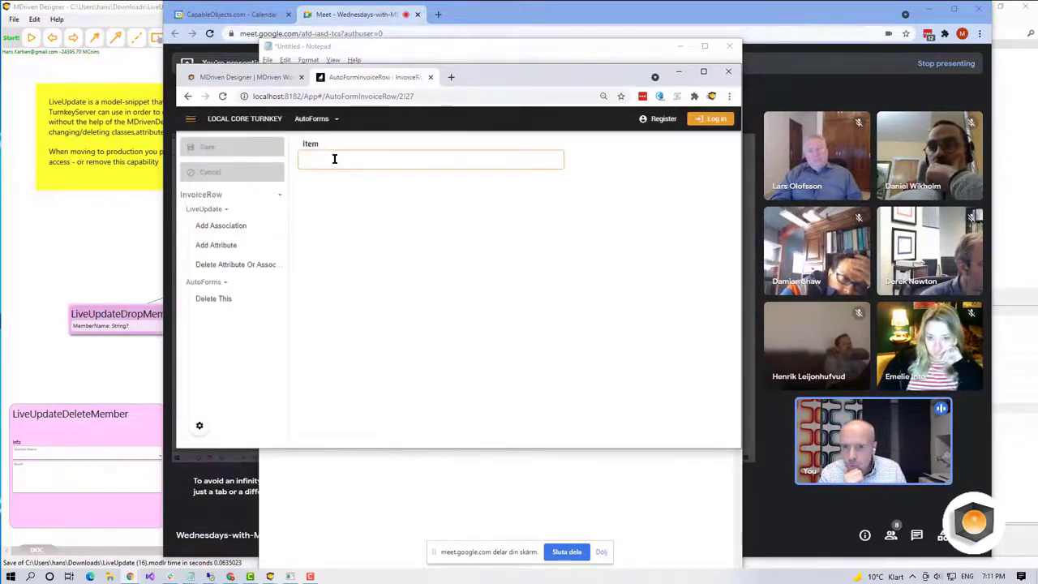
Open the existing invoice and add an association from Invoice to target class InvoiceRow, with end name Rows and Is Many enabled on that end.
left_click(329, 119)
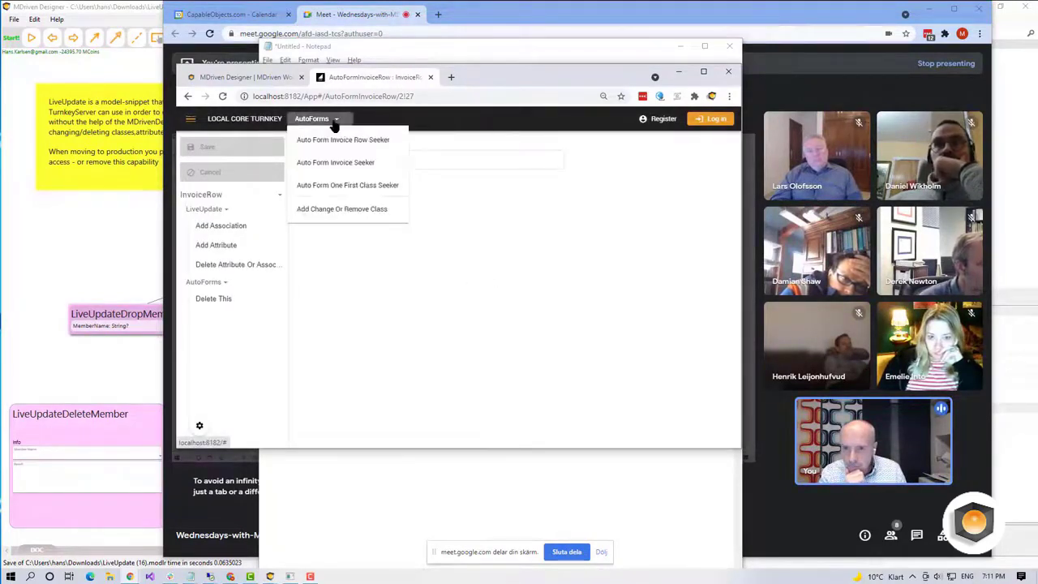
left_click(341, 163)
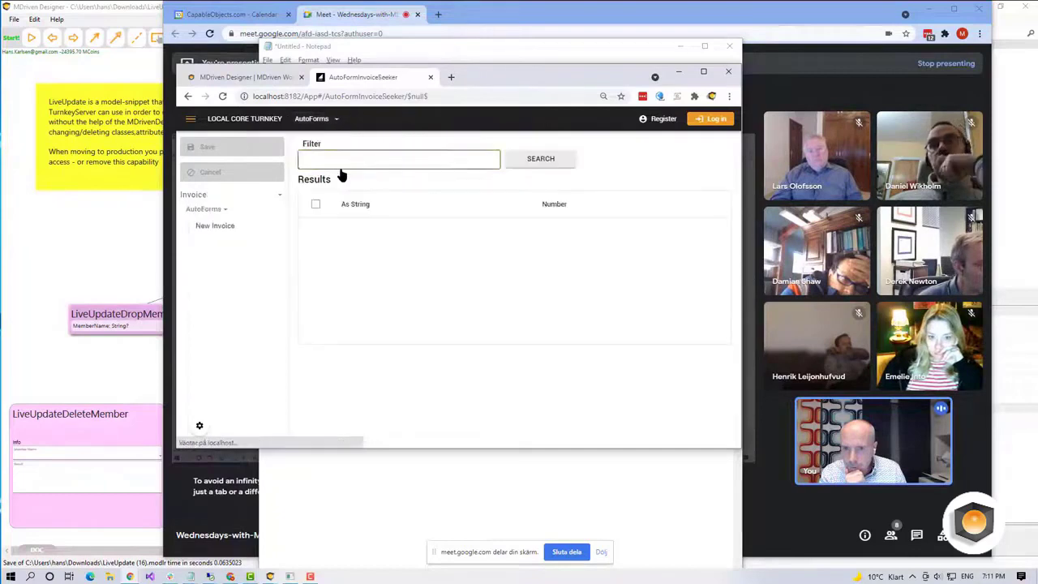
left_click(550, 161)
left_click(355, 233)
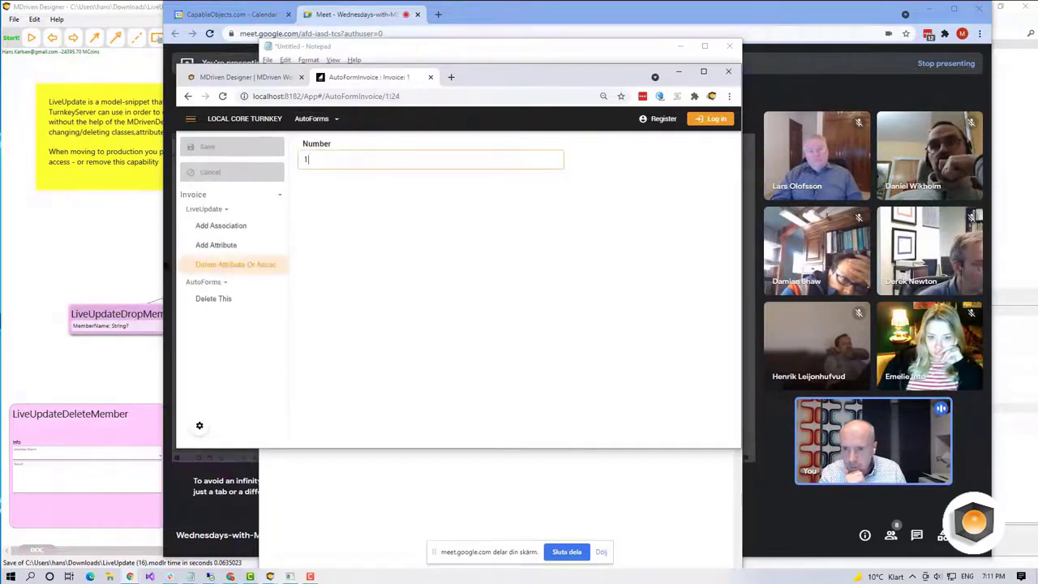
left_click(227, 230)
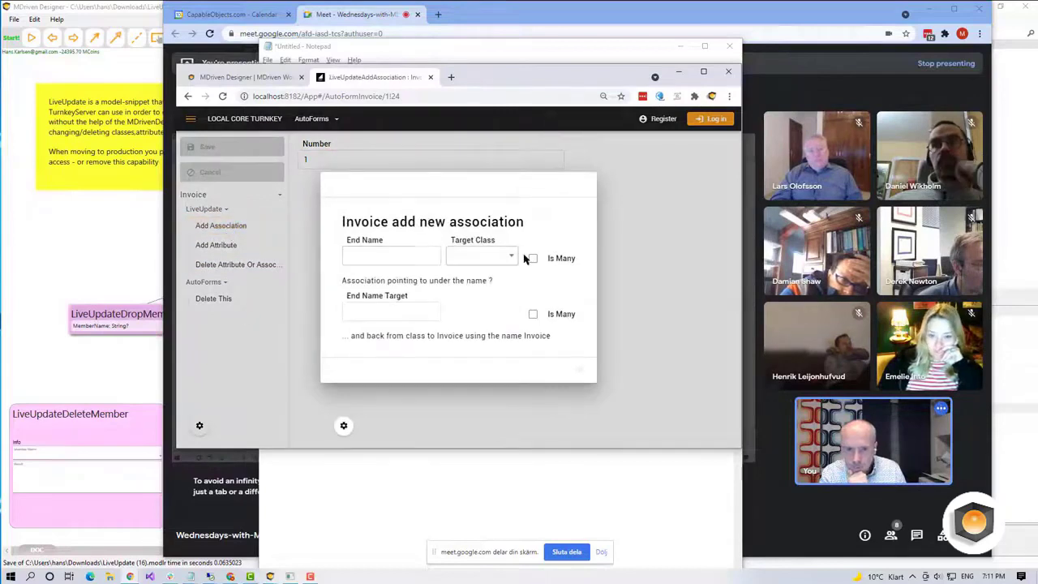
left_click(502, 260)
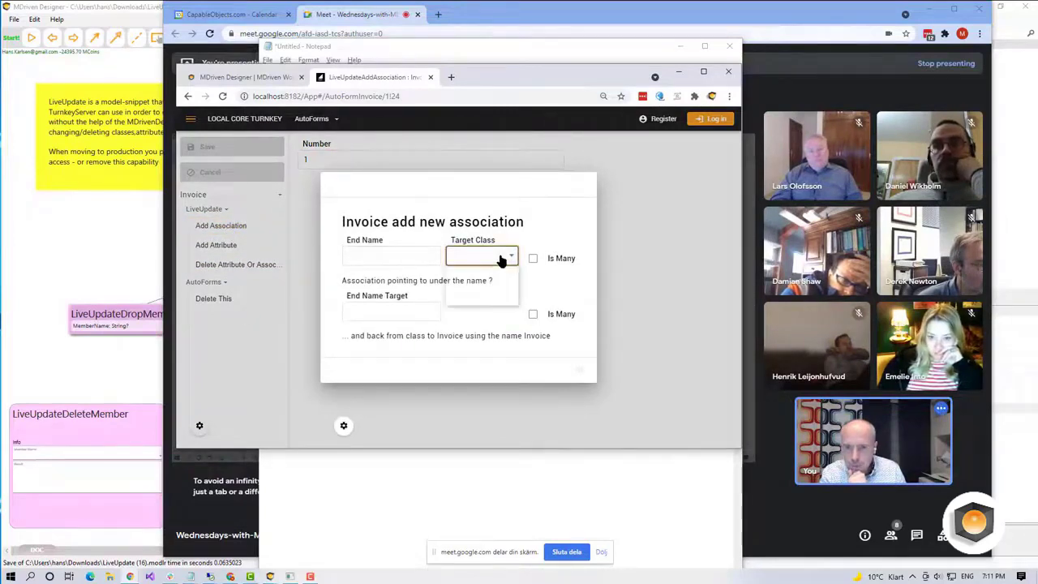
left_click(487, 290)
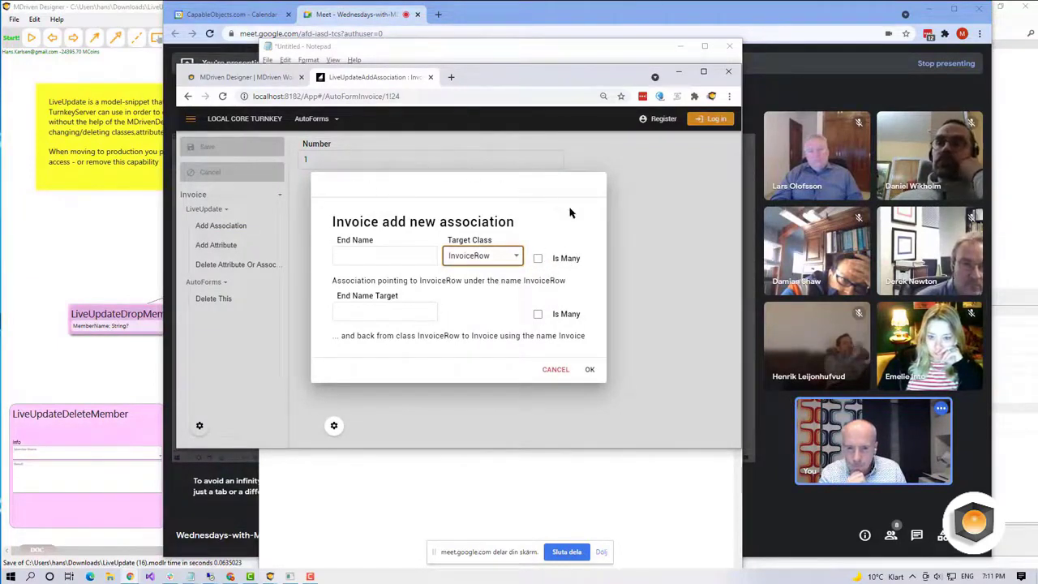
left_click(567, 260)
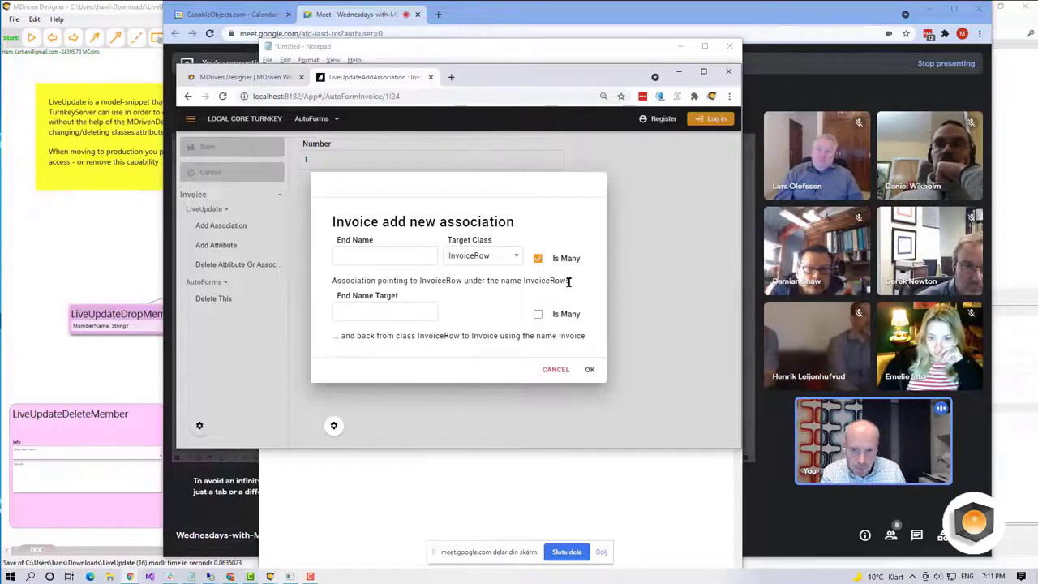
left_click(398, 252)
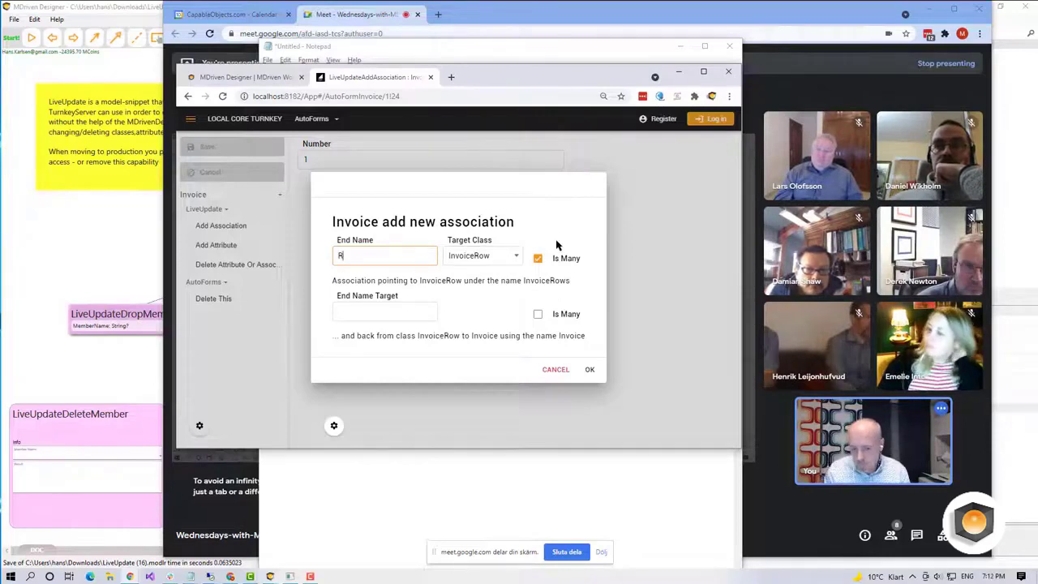
type("Rows")
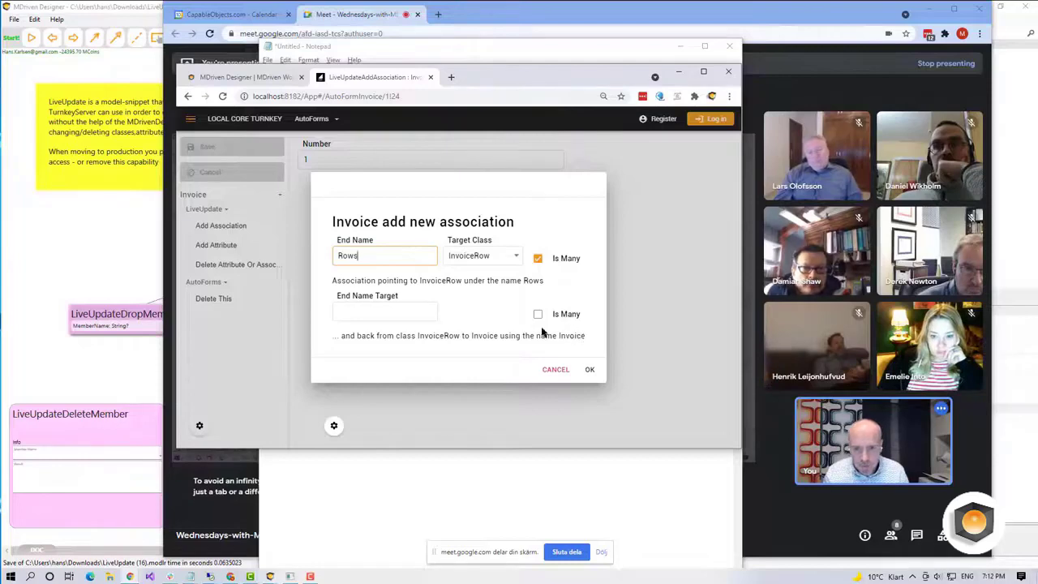
left_click(590, 371)
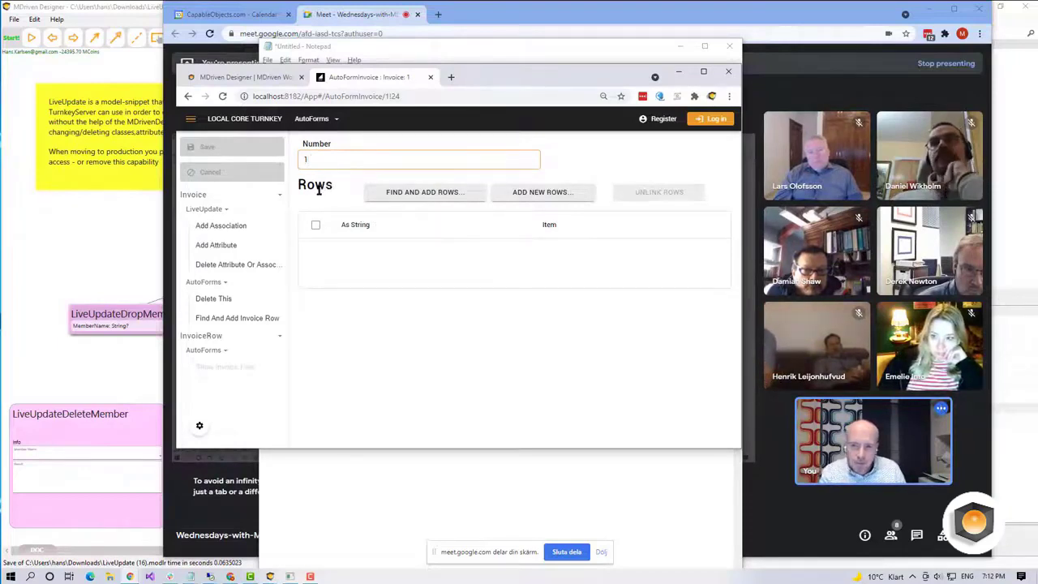
Add a new row with Item set to Item1 to the invoice, save it and return to the invoice.
left_click(536, 195)
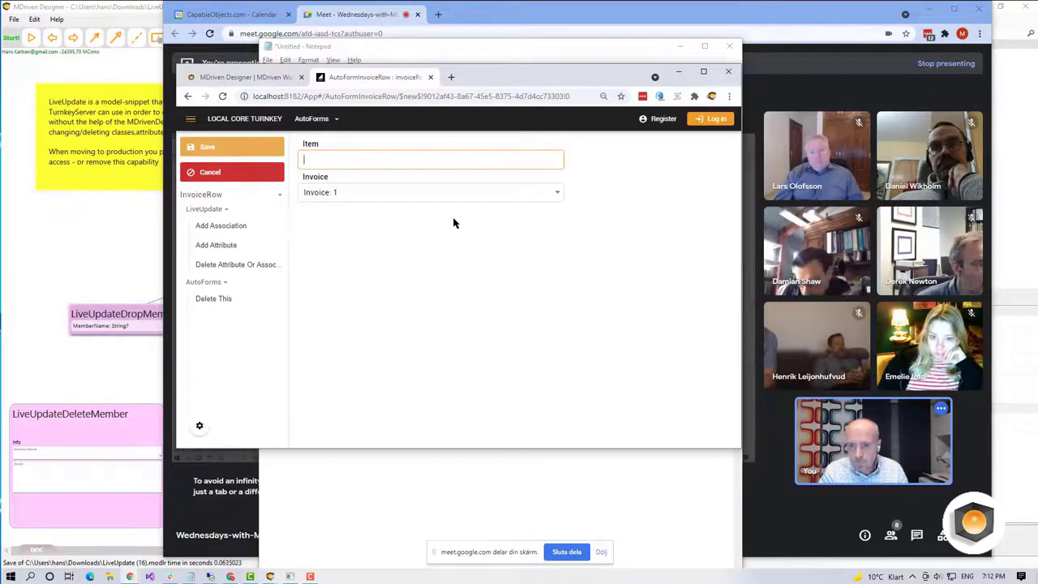
type("Item1")
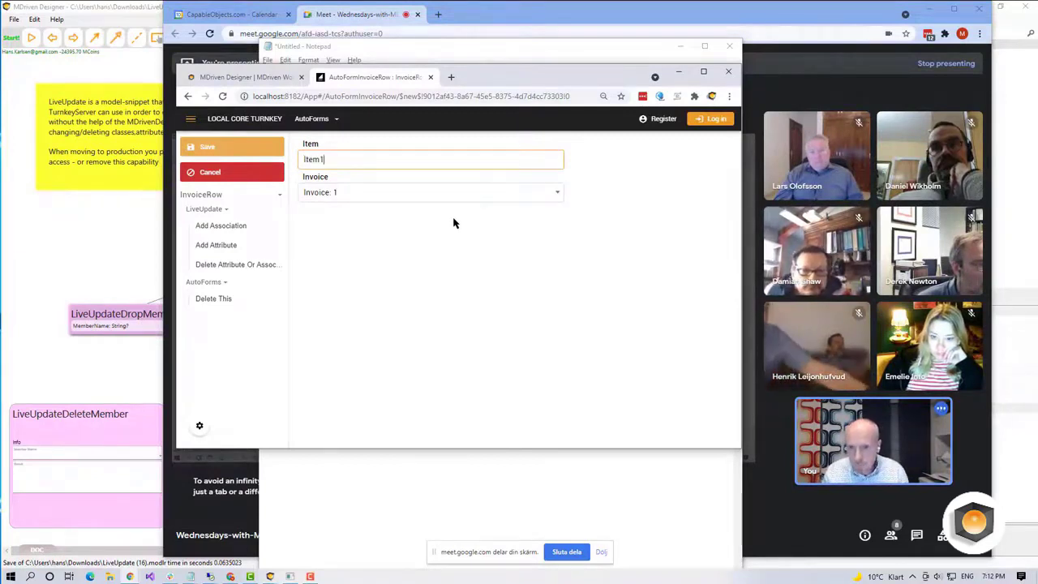
key("Tab")
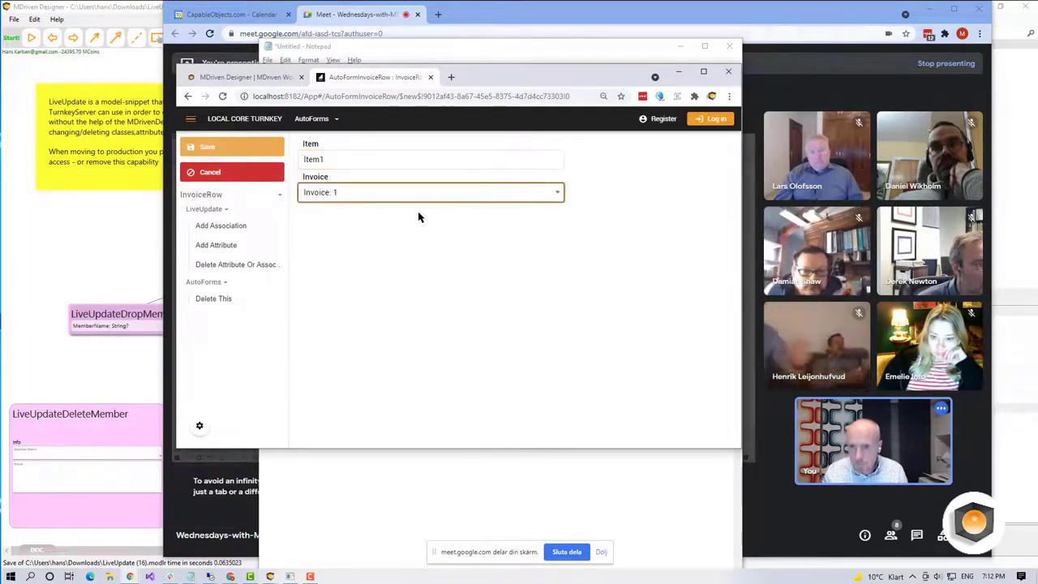
left_click(205, 147)
left_click(188, 97)
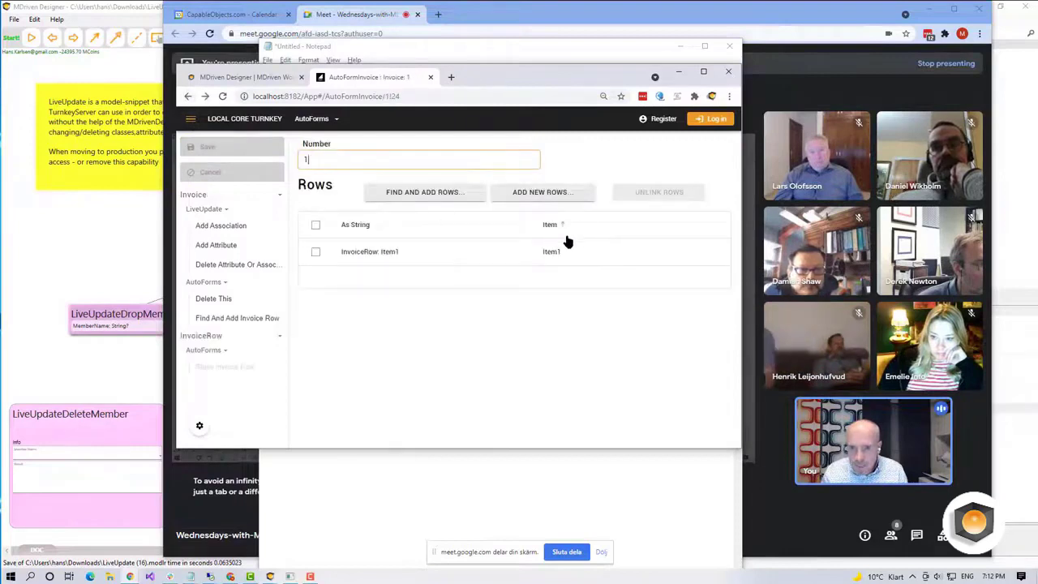
Add another new row to the invoice with Item set to Item 2 and save it.
left_click(545, 198)
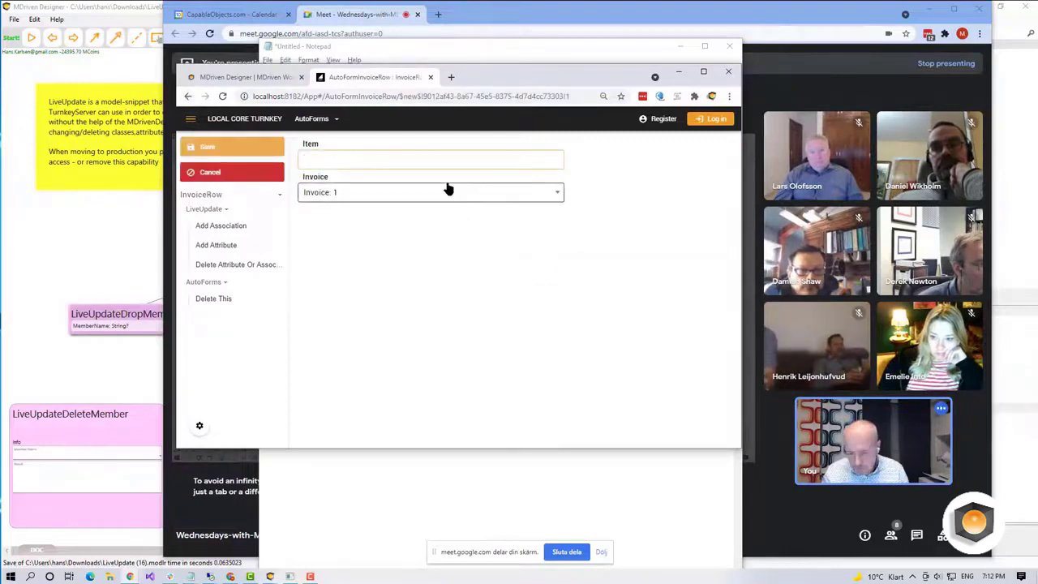
type("Item 2")
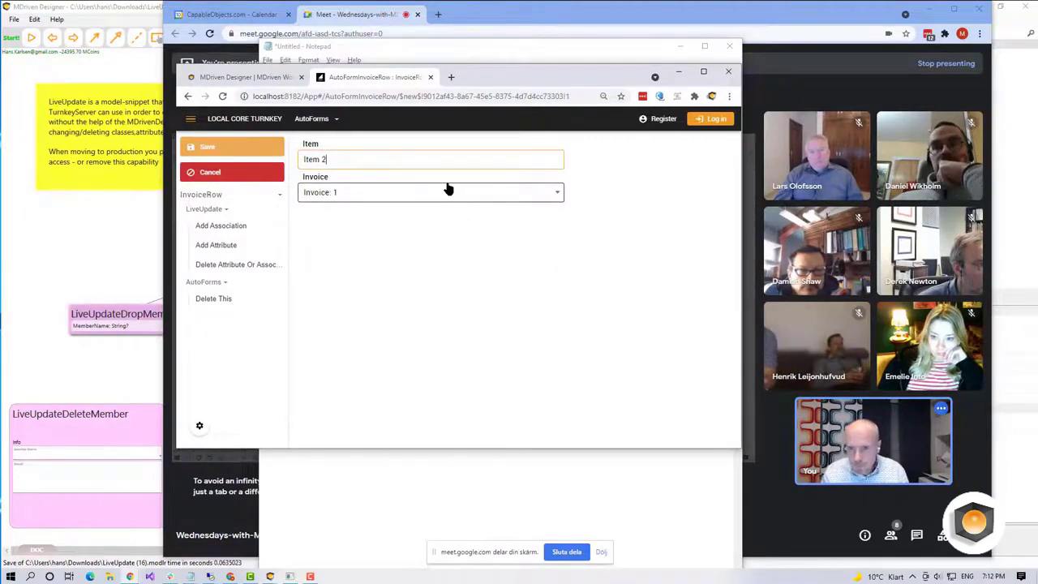
key("Tab")
left_click(233, 151)
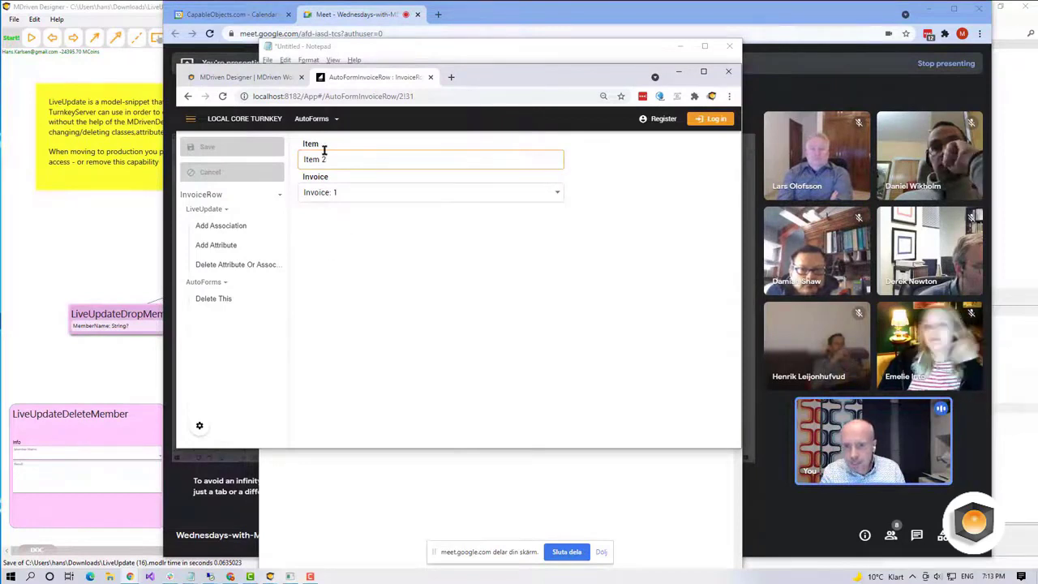
Add an attribute called Image of type Image to the class InvoiceRow.
left_click(230, 248)
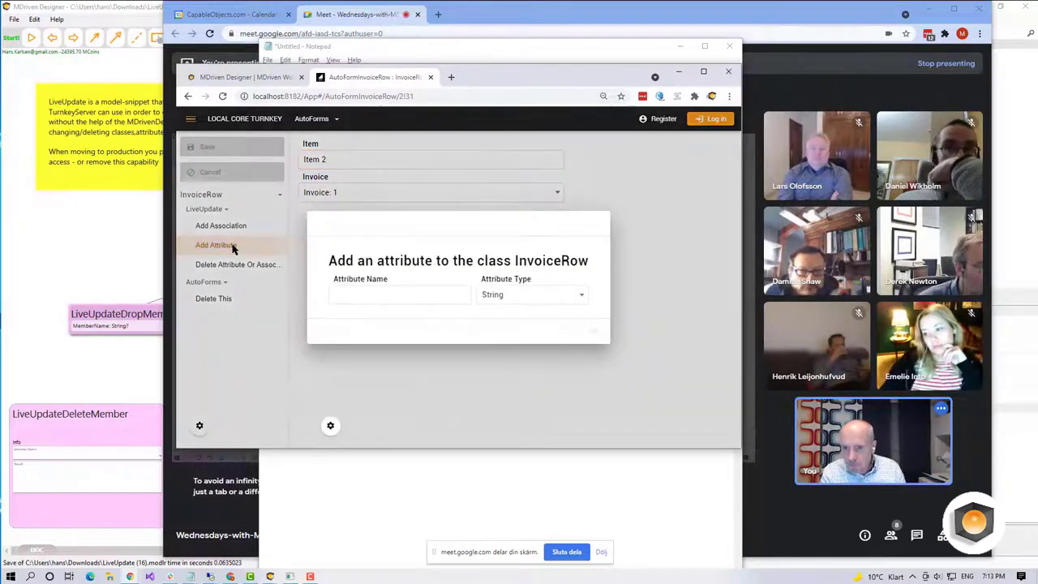
left_click(436, 296)
type("Imag")
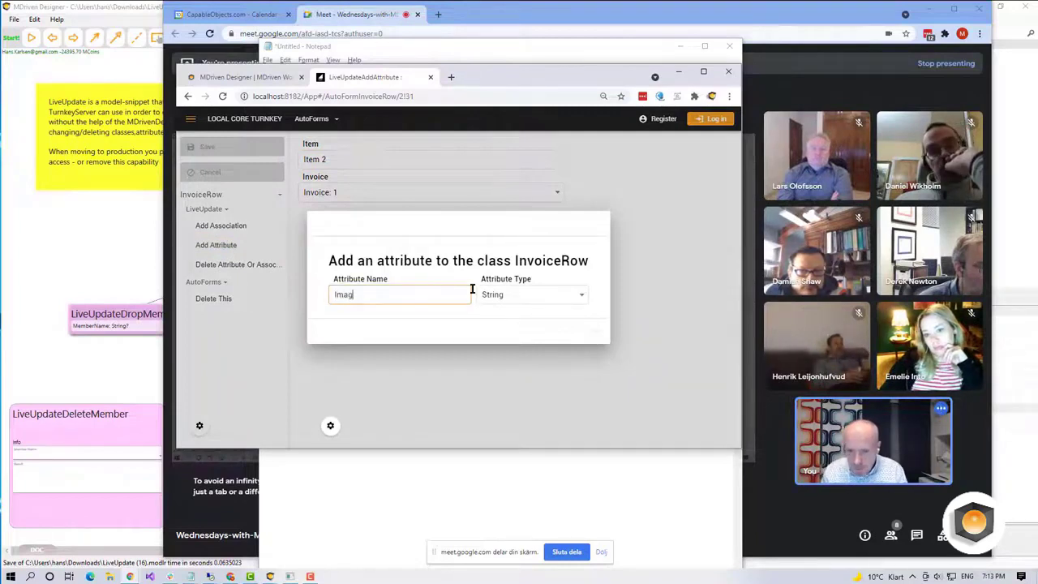
type("e")
key("Tab")
left_click(545, 298)
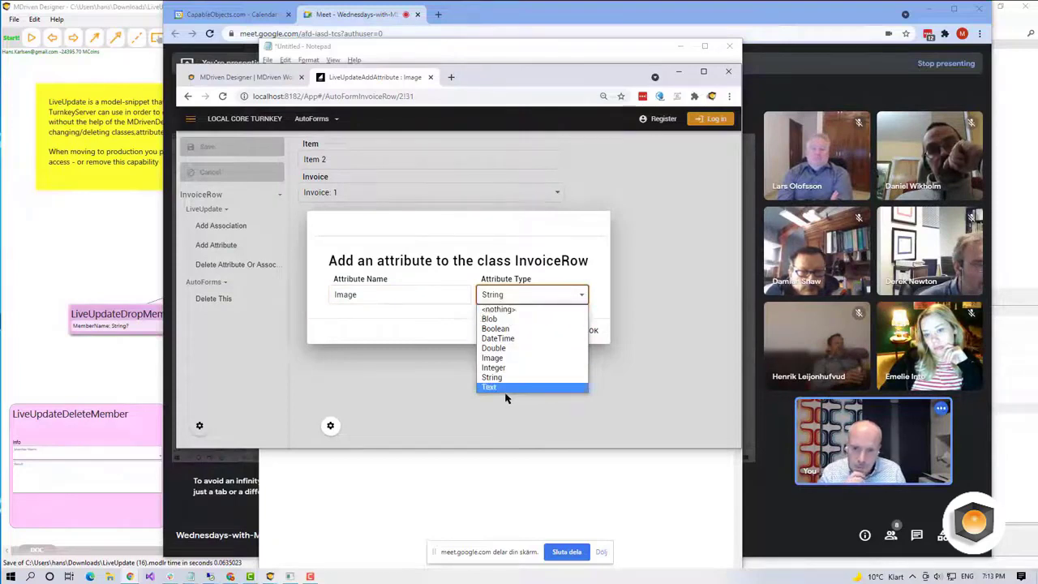
left_click(508, 359)
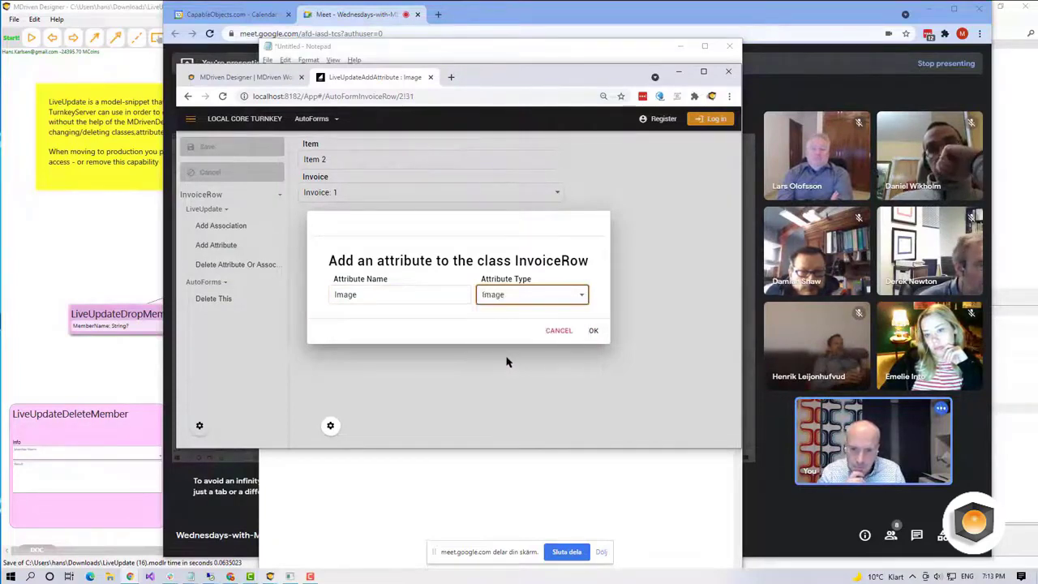
left_click(592, 331)
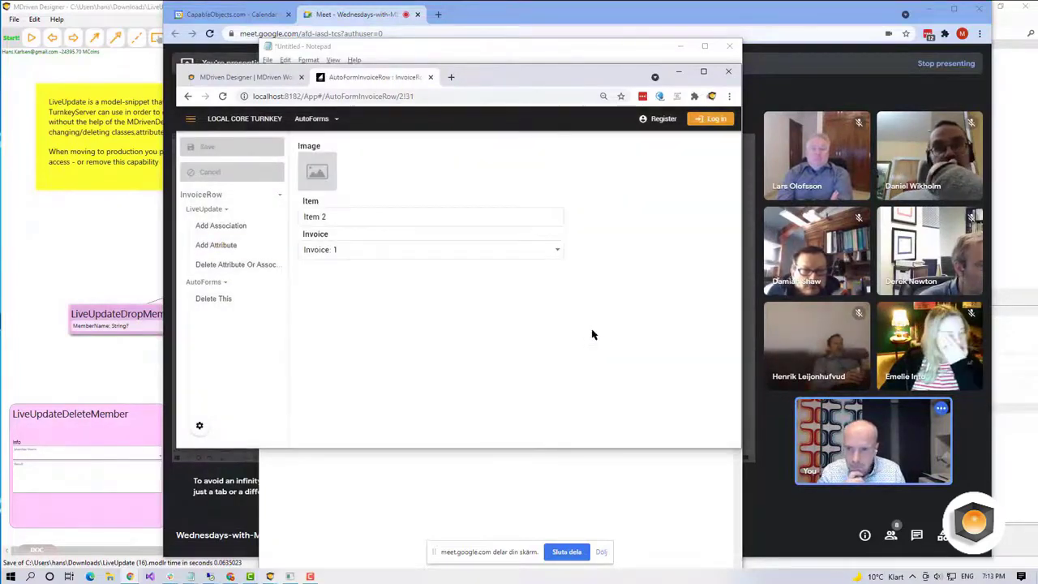
Upload image0.jpeg from the Downloads folder as the Image of the Item 2 invoice row and save the row.
left_click(335, 172)
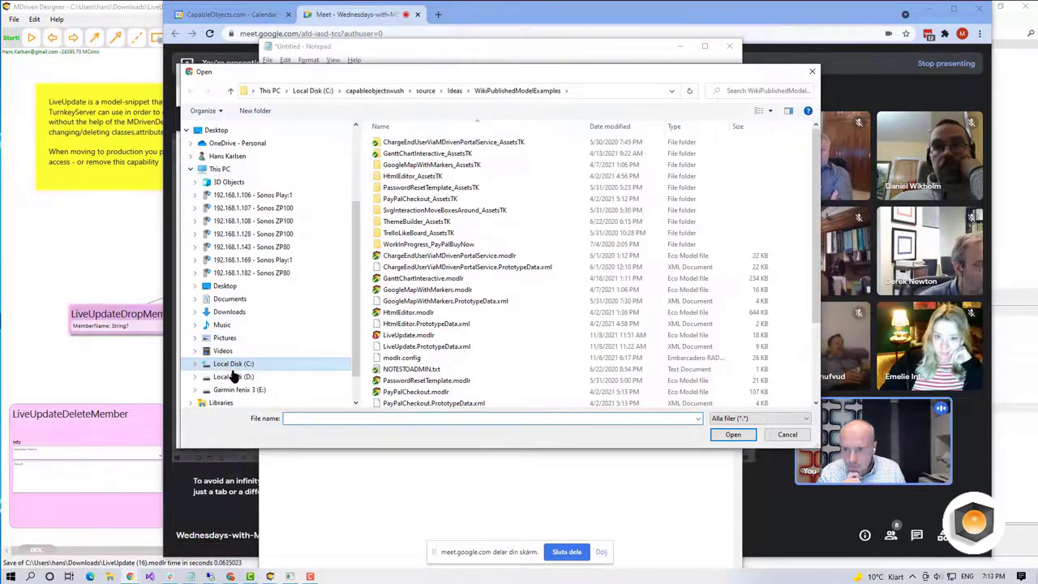
scroll(232, 381, "down", 1)
scroll(235, 365, "up", 2)
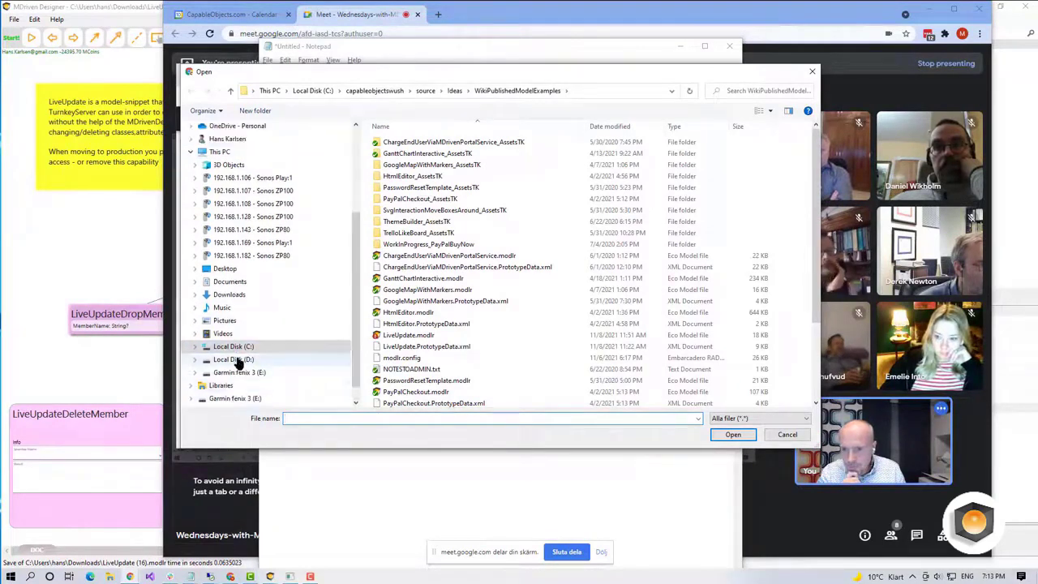
scroll(224, 190, "up", 3)
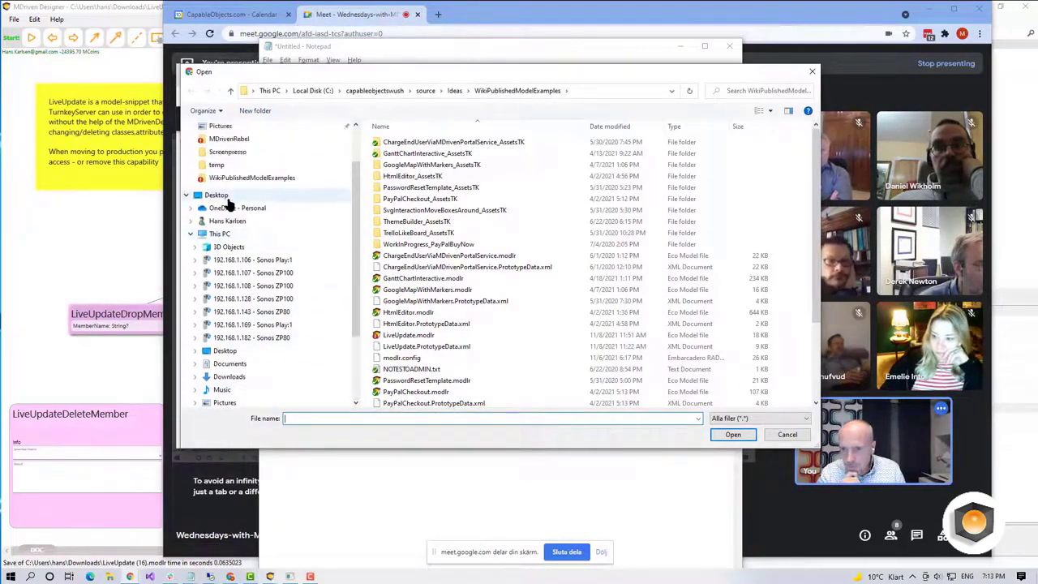
left_click(226, 156)
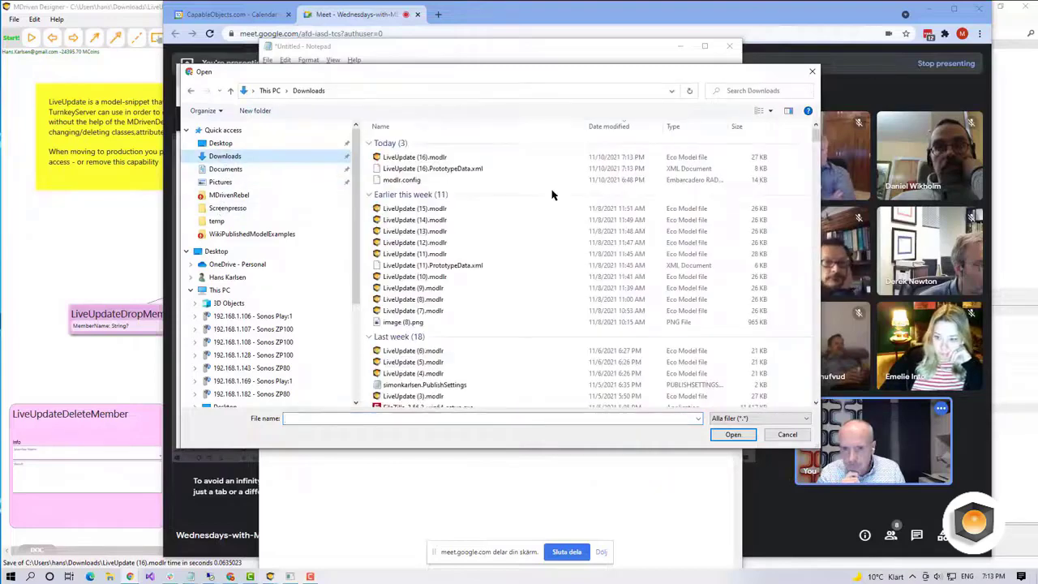
scroll(487, 275, "down", 1)
scroll(482, 300, "down", 3)
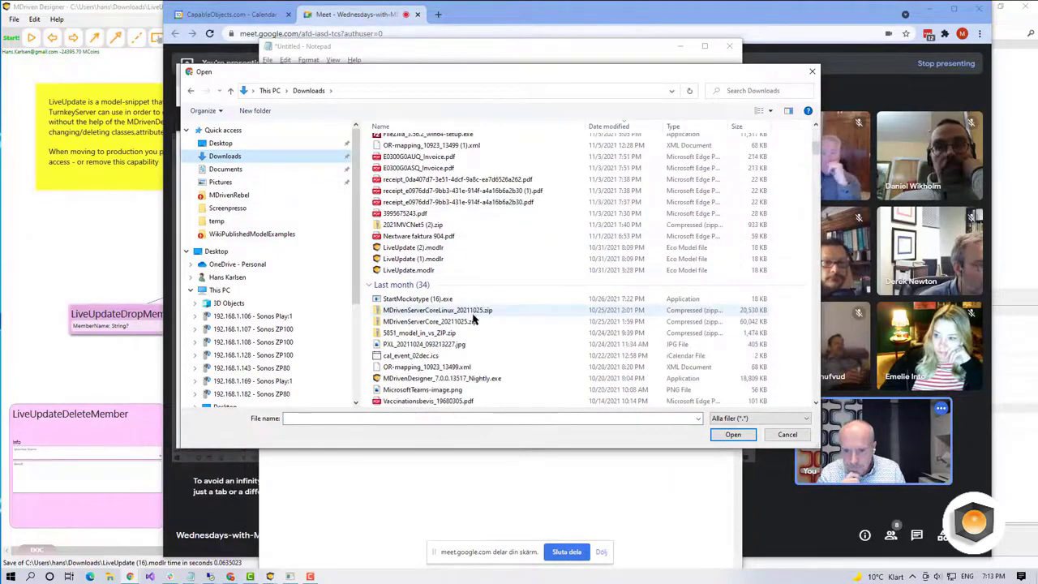
left_click(535, 418)
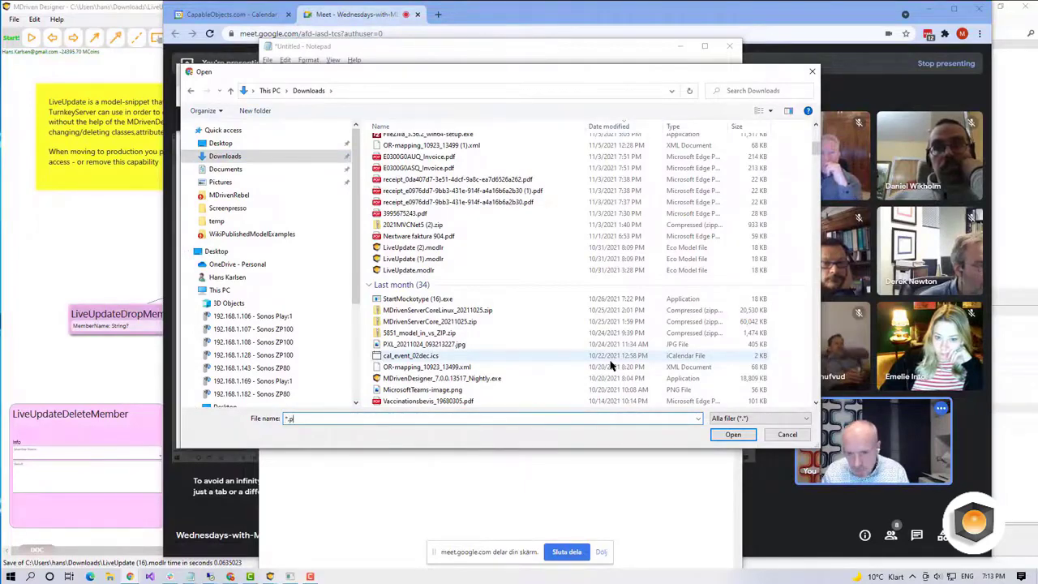
type("*.jp")
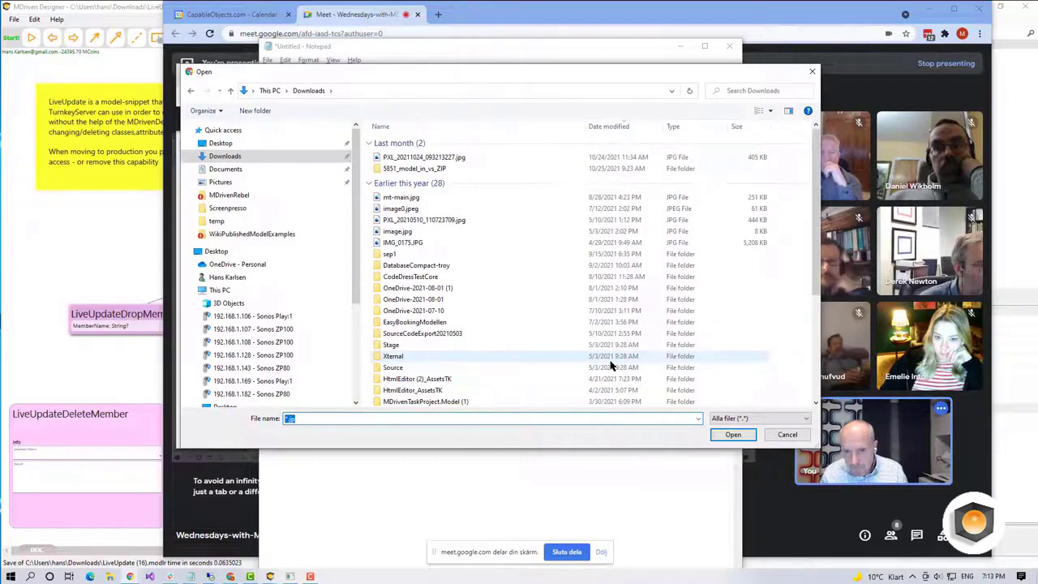
double_click(393, 208)
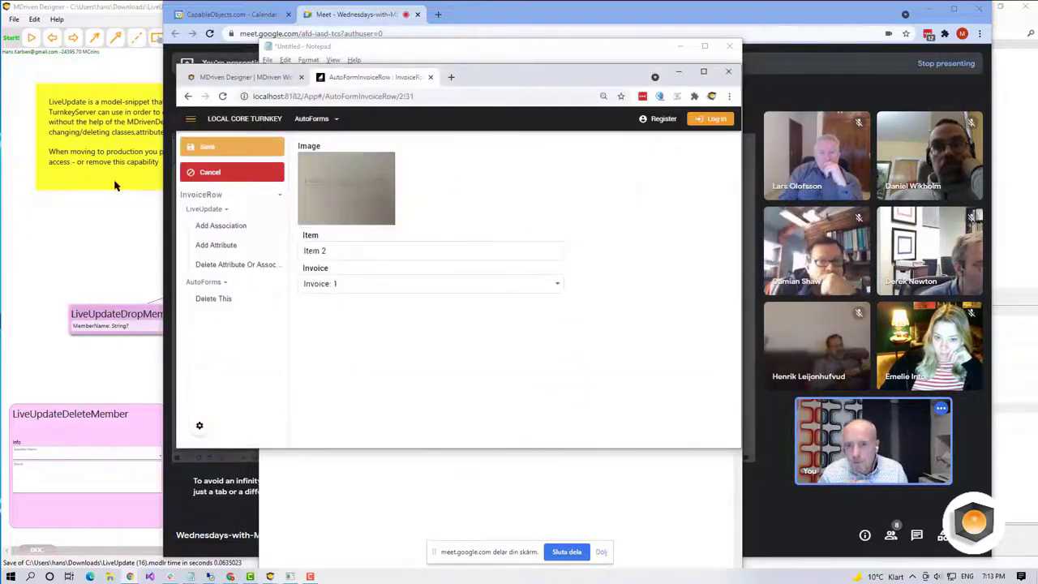
left_click(213, 148)
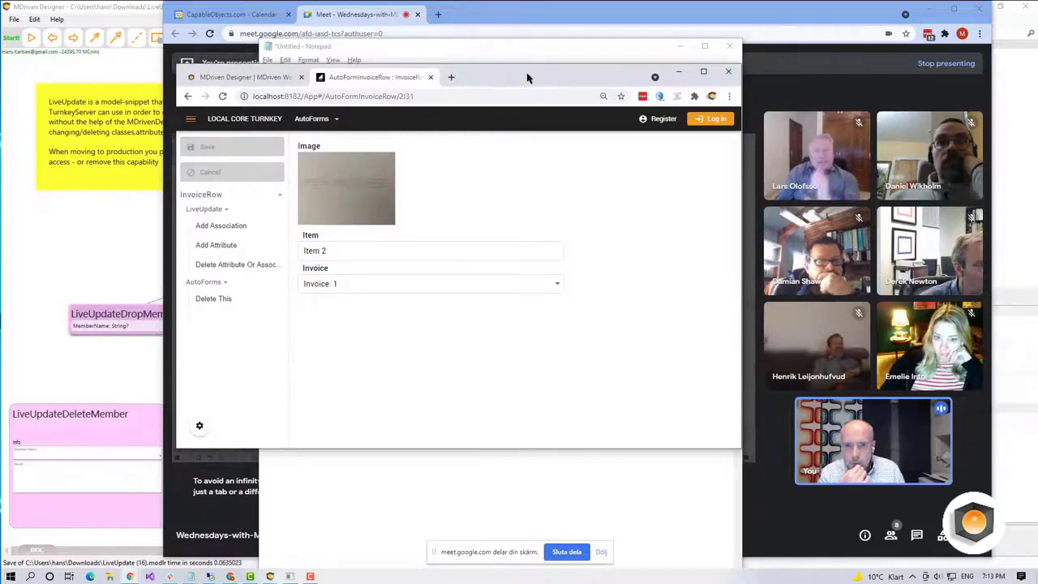
Reload the changed LiveUpdate (16).modlr file from disk in MDriven Designer.
mouse_move(520, 84)
left_mouse_down()
mouse_move(589, 96)
mouse_move(528, 87)
left_mouse_up()
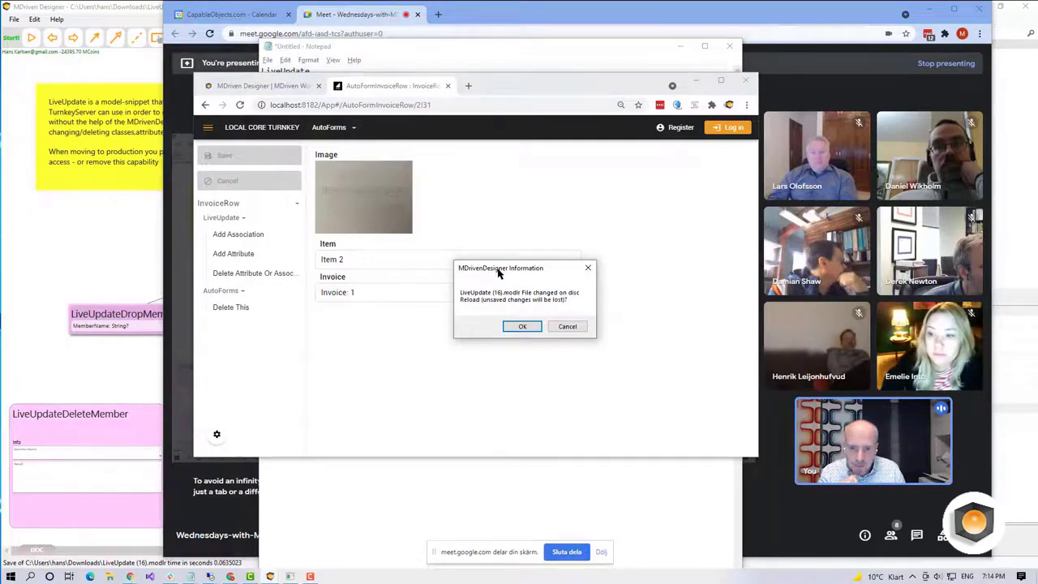
left_click_drag(499, 272, 428, 271)
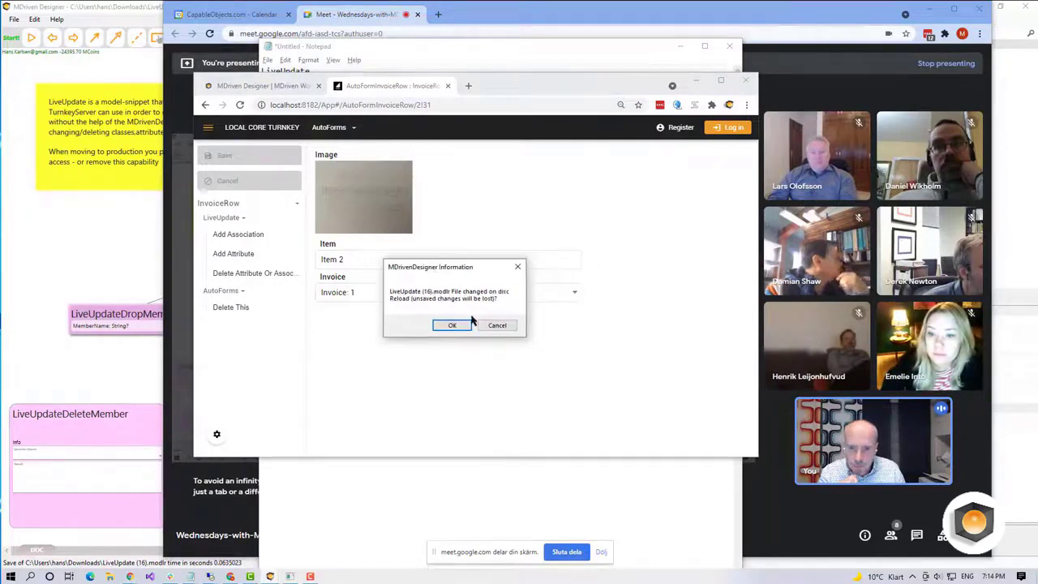
left_click(454, 326)
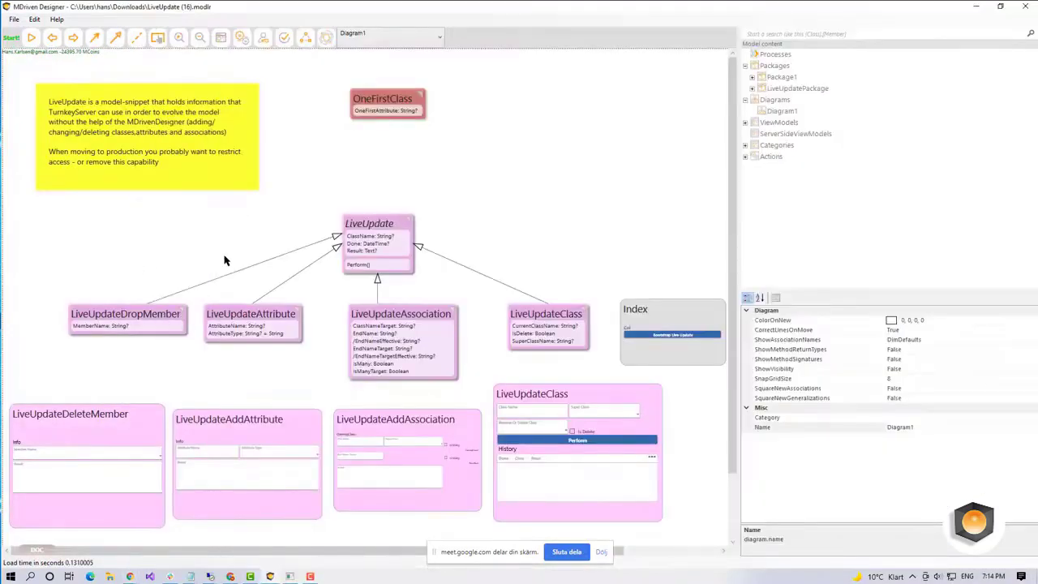
Place the classes Invoice and InvoiceRow from Package1 on Diagram1, in the empty area beside OneFirstClass.
left_click(754, 78)
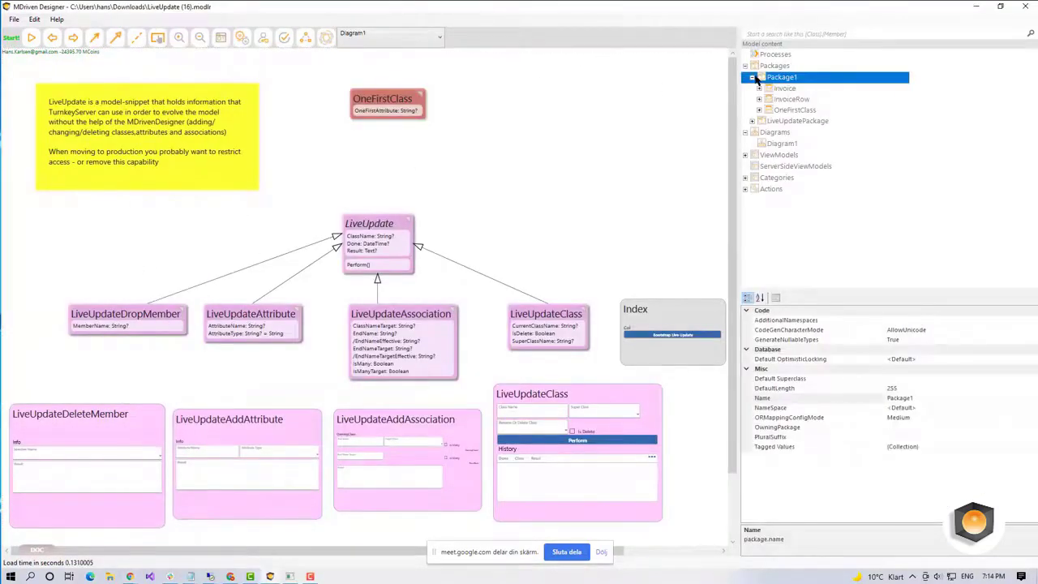
left_click(774, 89)
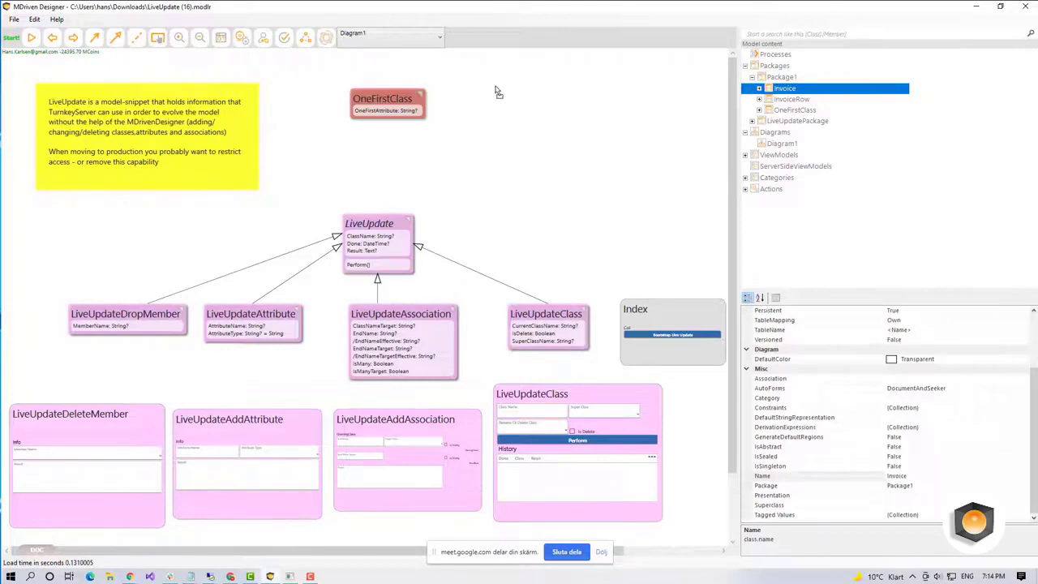
left_click_drag(497, 92, 500, 95)
left_click_drag(791, 99, 533, 177)
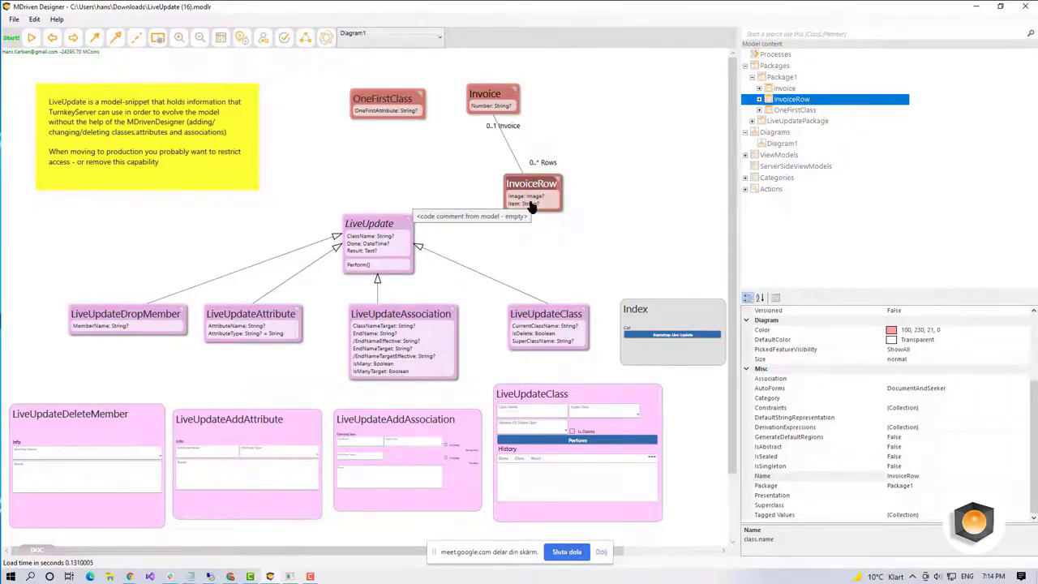
Switch back to the Turnkey app in the browser, search the invoices and open Invoice 1 to view its rows.
key("alt+Tab")
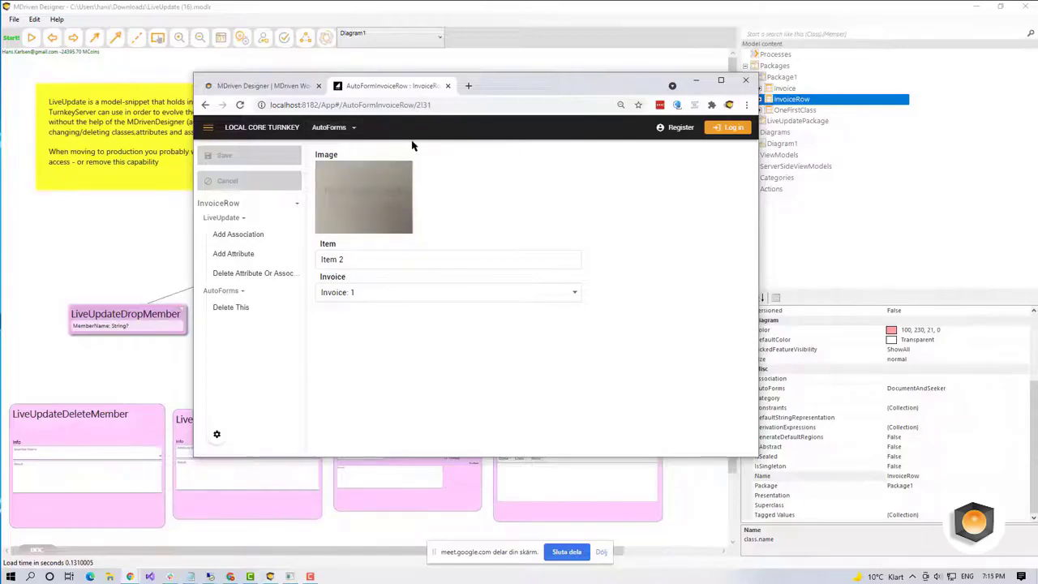
left_click_drag(537, 85, 621, 107)
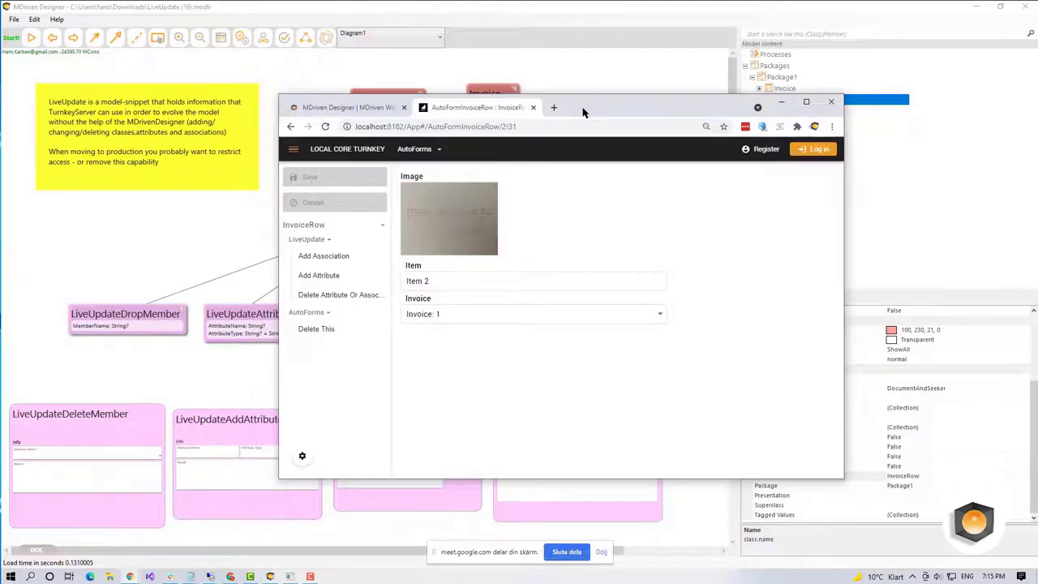
left_click(438, 149)
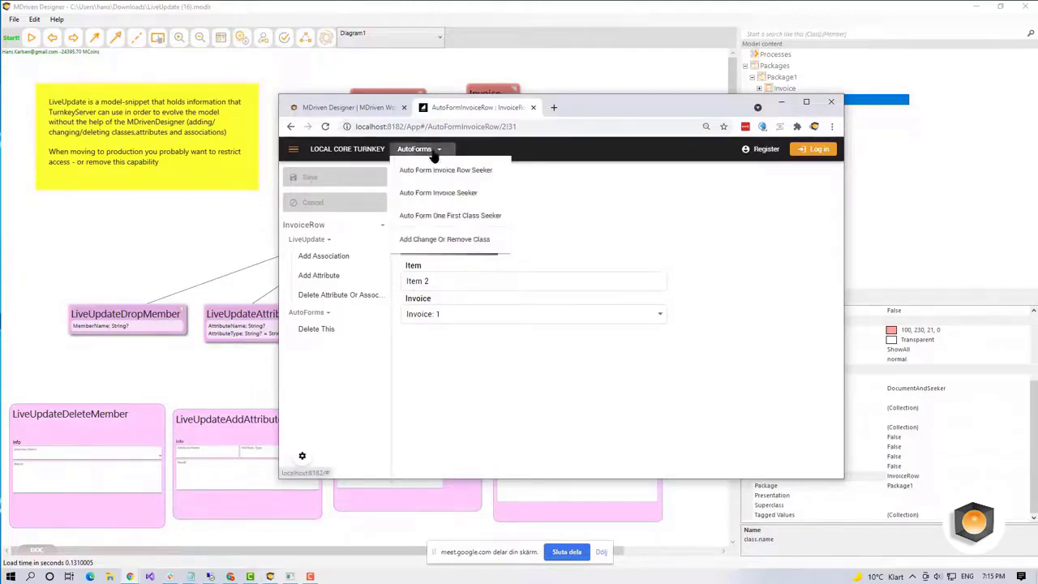
left_click(446, 194)
left_click(455, 197)
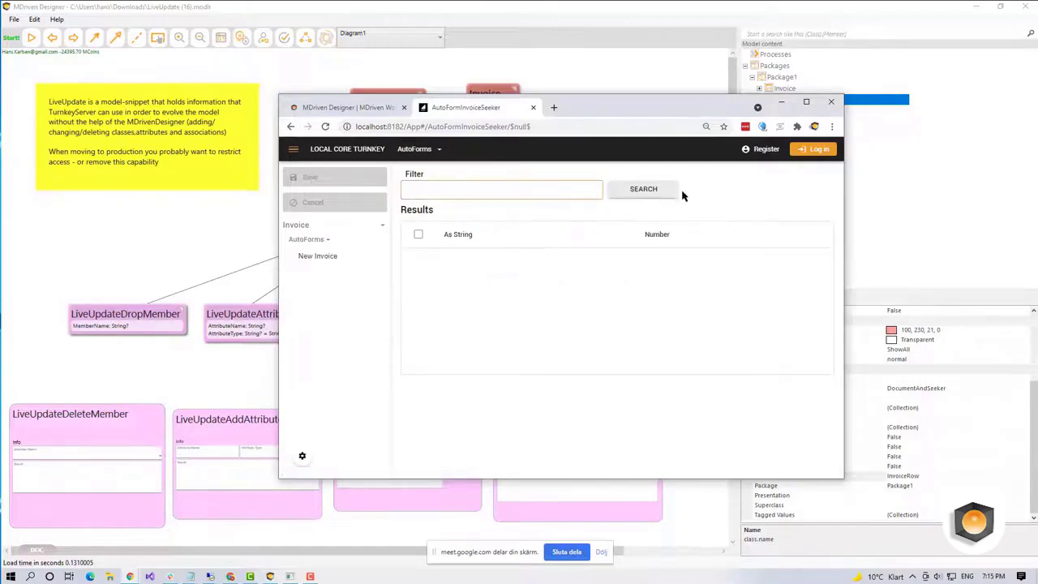
left_click(661, 192)
left_click(483, 266)
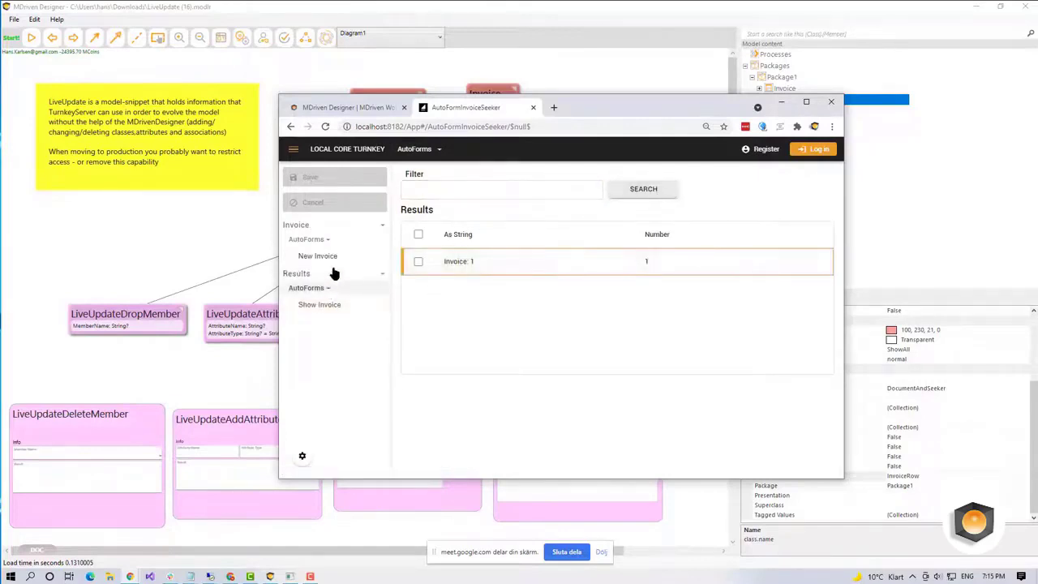
left_click(324, 306)
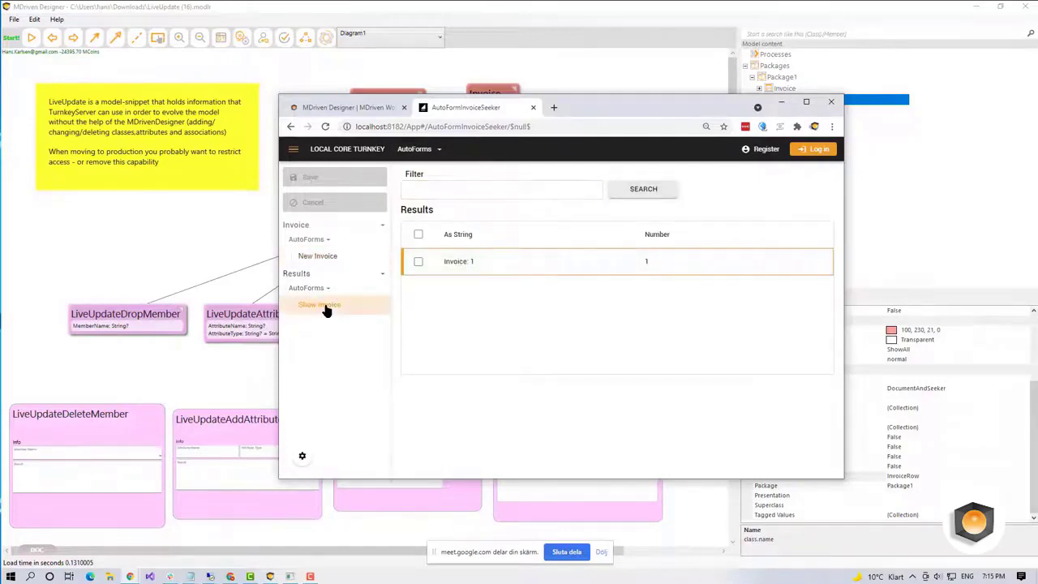
left_click(448, 272)
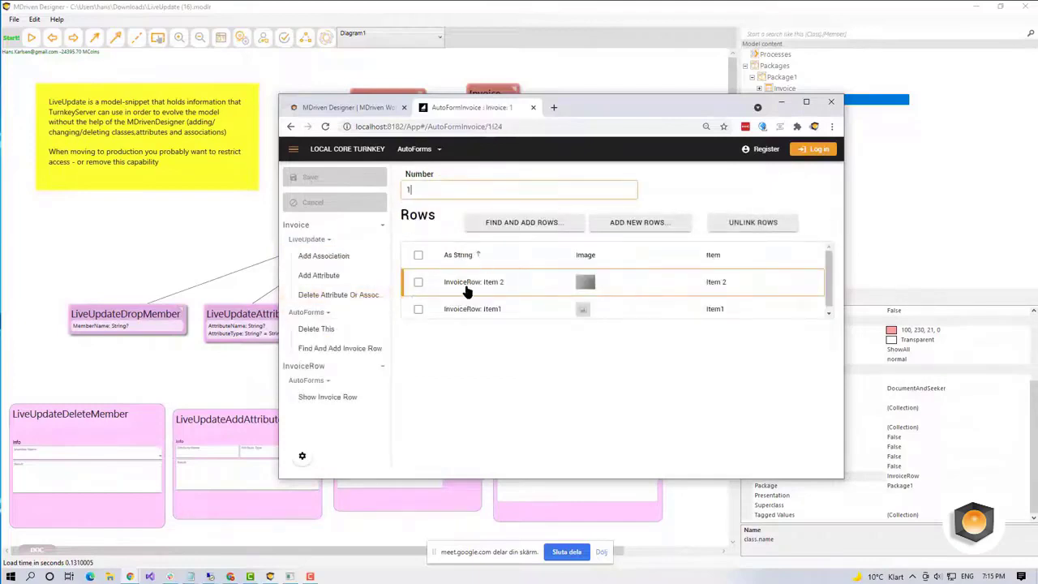
Add a new class called Customer to the model through LiveUpdate.
left_click(435, 154)
left_click(451, 242)
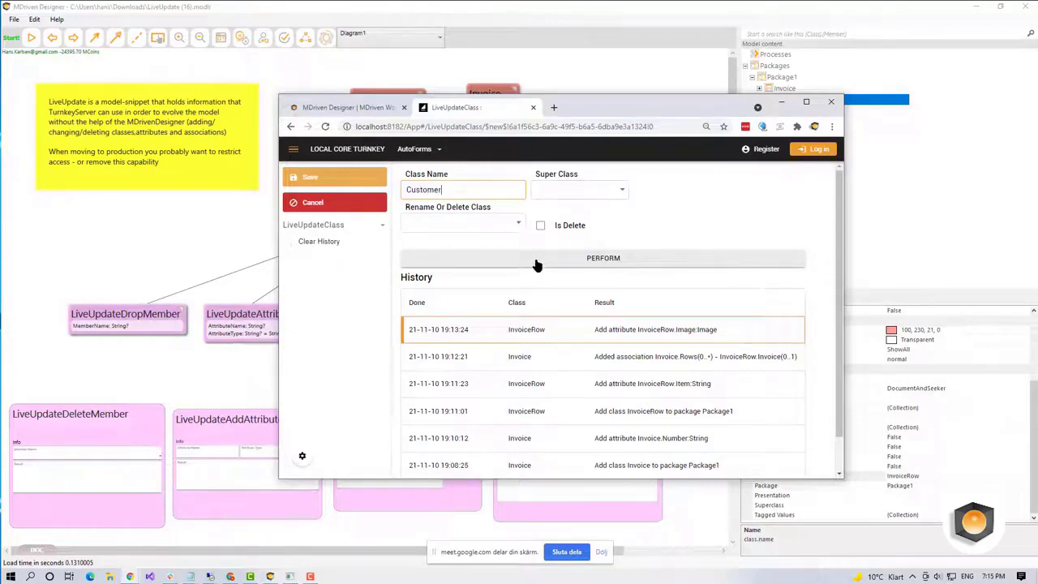
left_click(566, 258)
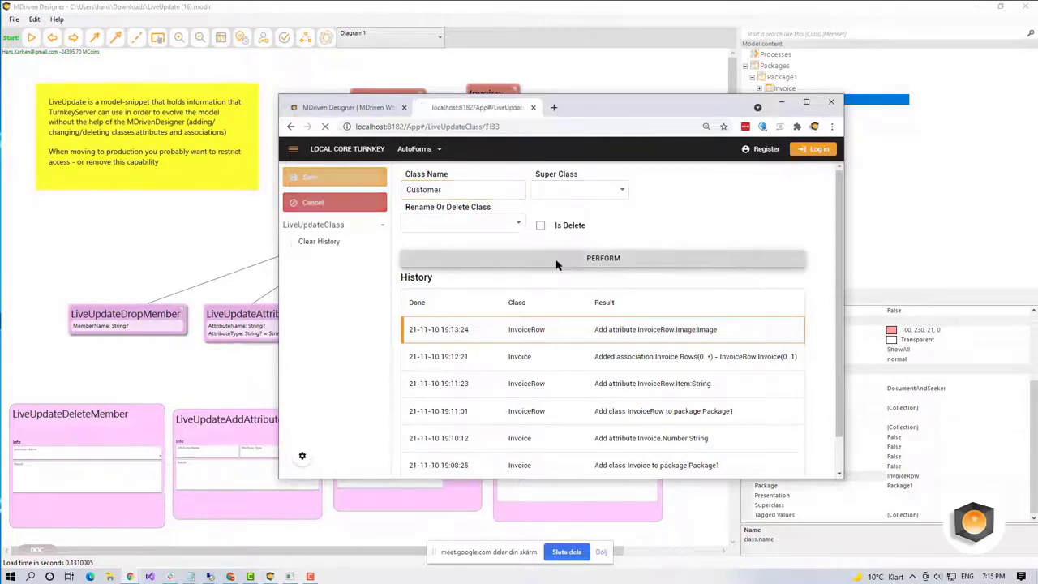
Open the Customer seeker and create a new customer.
left_click(425, 150)
left_click(445, 171)
left_click(458, 195)
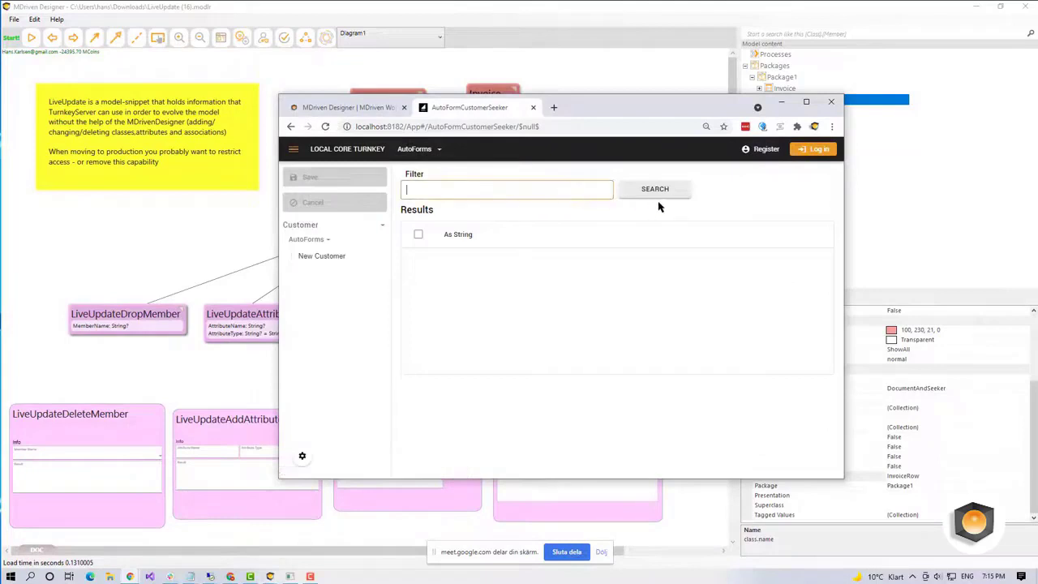
left_click(339, 258)
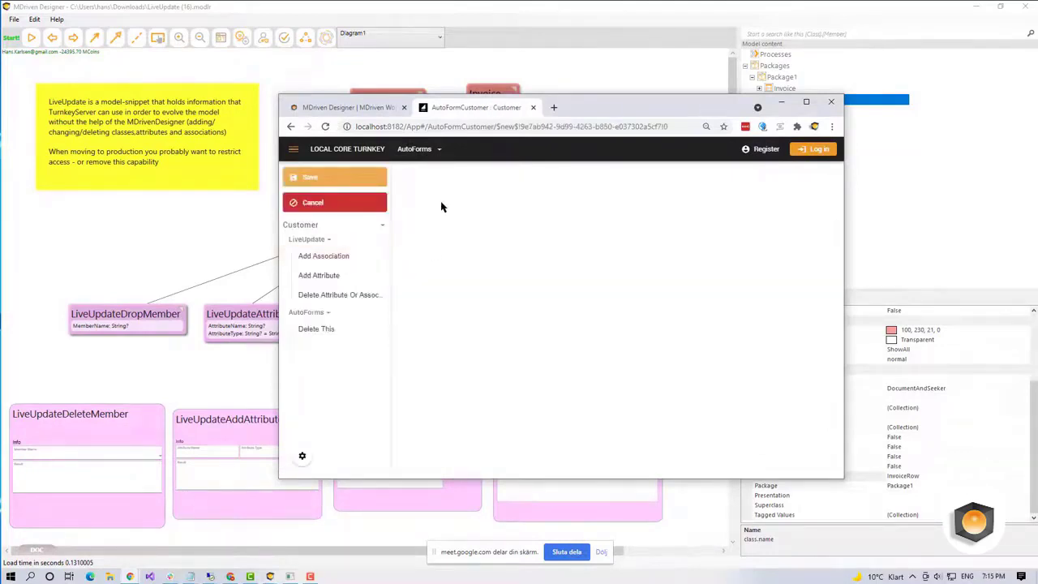
Add a String attribute called Name to the class Customer.
left_click(324, 276)
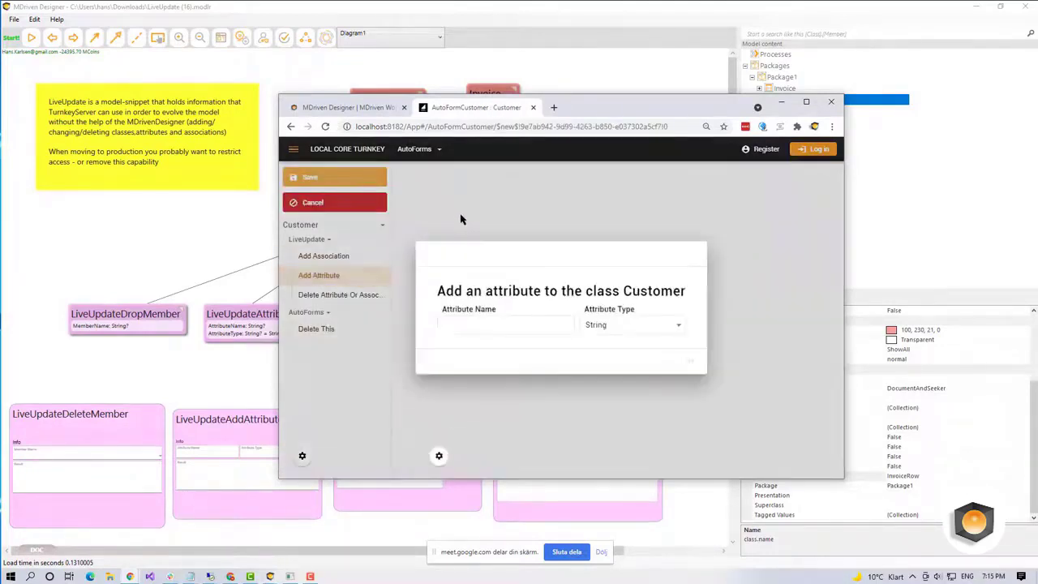
left_click(496, 324)
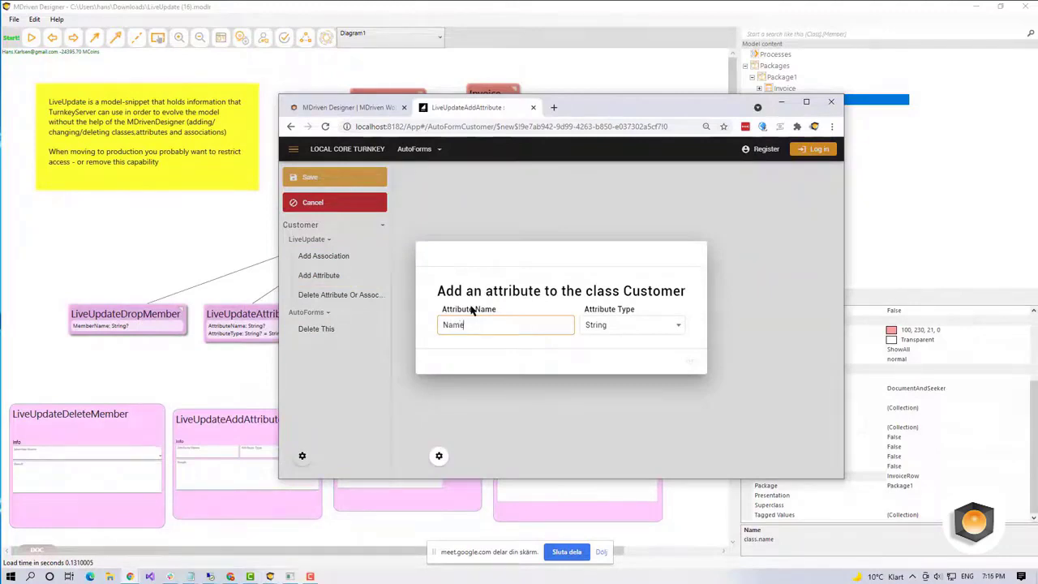
left_click(689, 362)
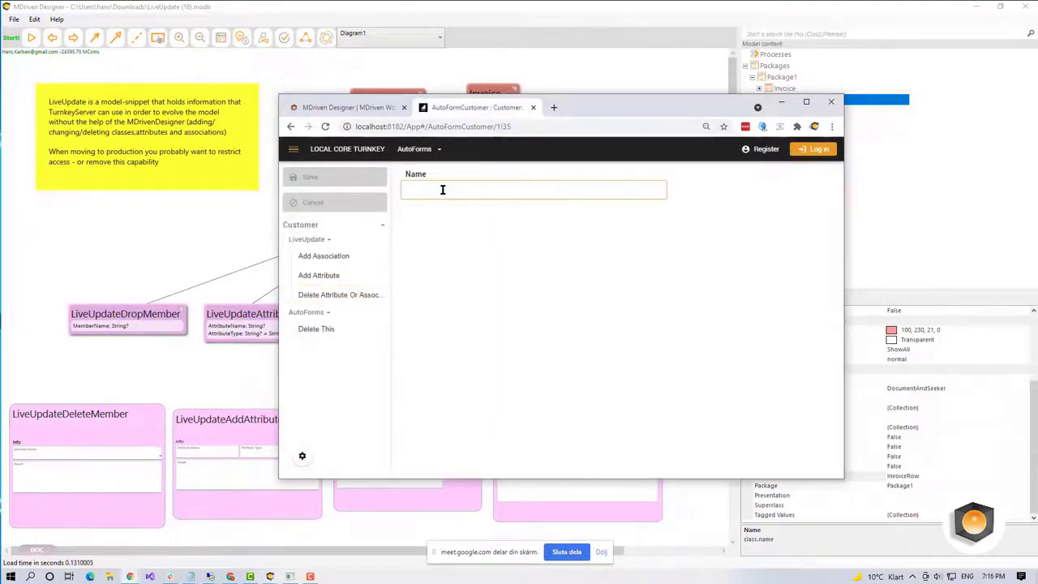
Name the new customer Customer1 and save it.
left_click(458, 182)
type("Customer1")
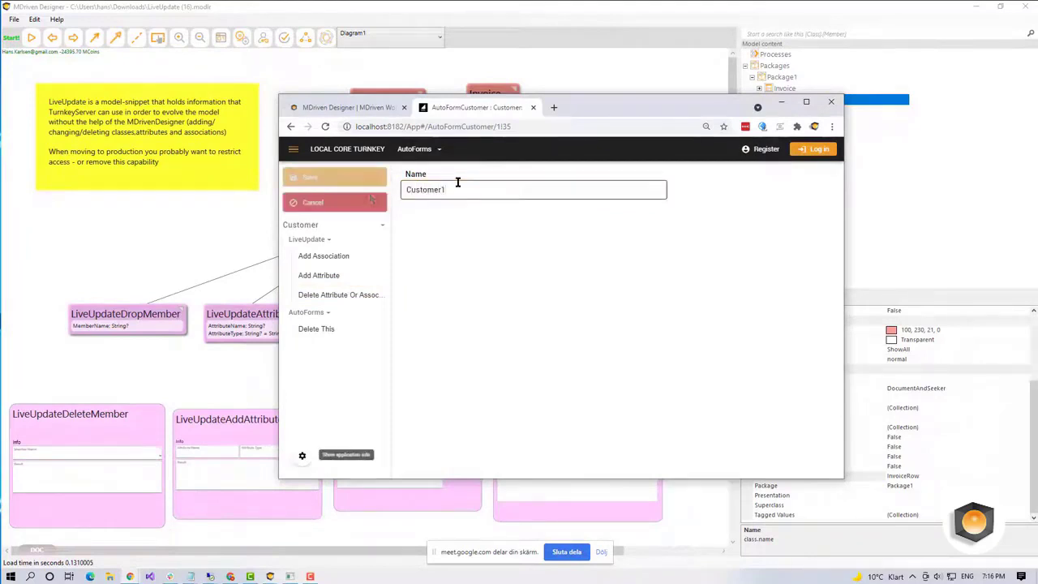
left_click(318, 176)
Open the Invoice seeker, search all invoices and open Invoice 1.
left_click(425, 153)
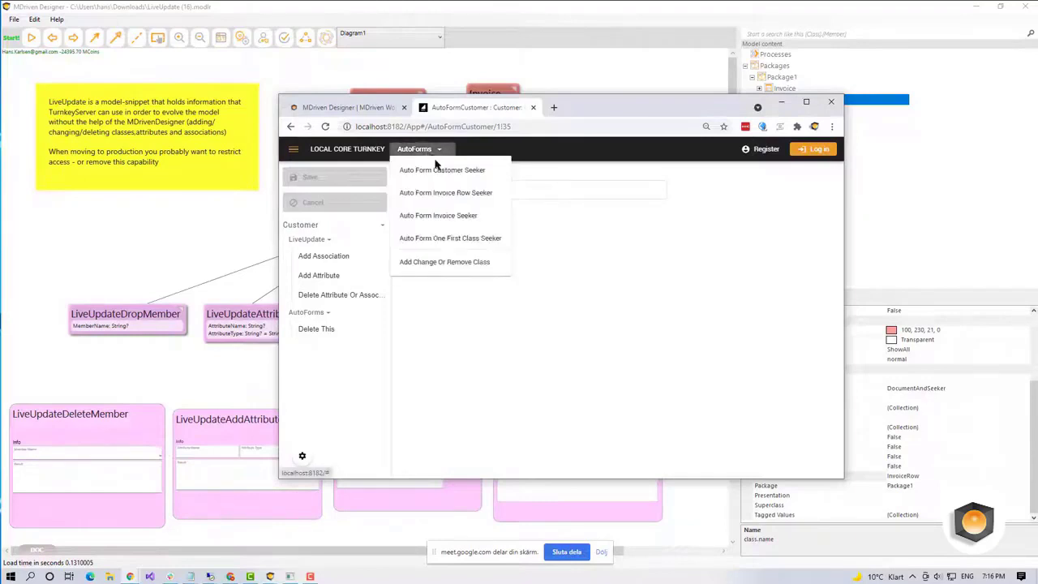
left_click(436, 216)
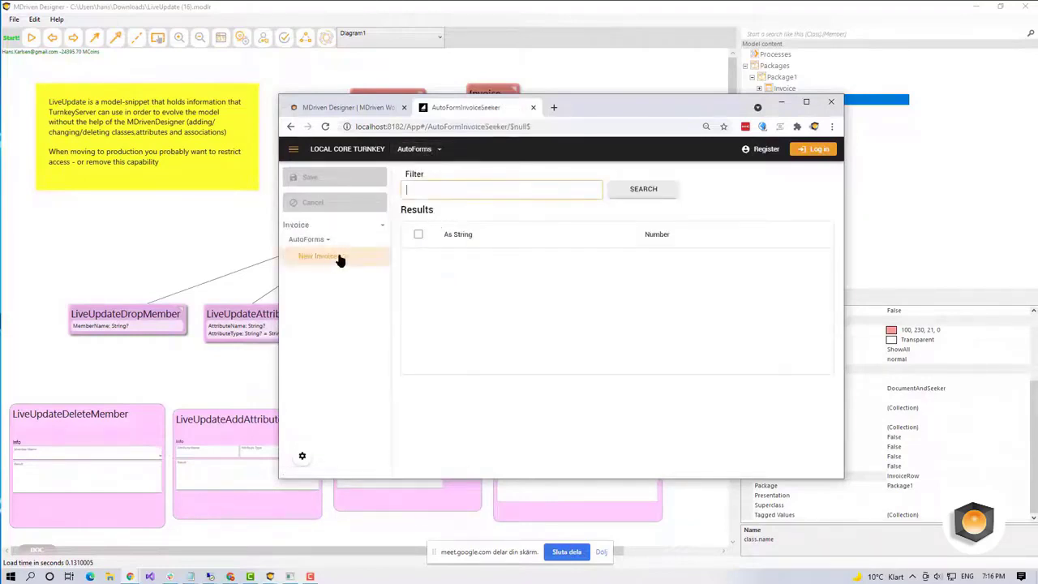
left_click(663, 193)
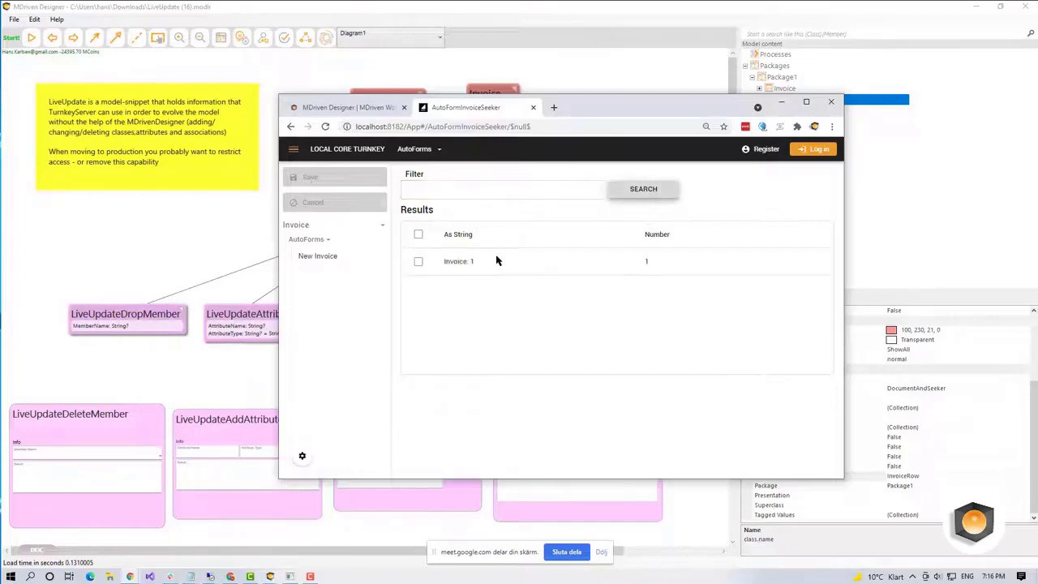
left_click(456, 268)
Add an association from Invoice to the target class Customer, with Is Many set for the end pointing back to Invoice.
left_click(335, 256)
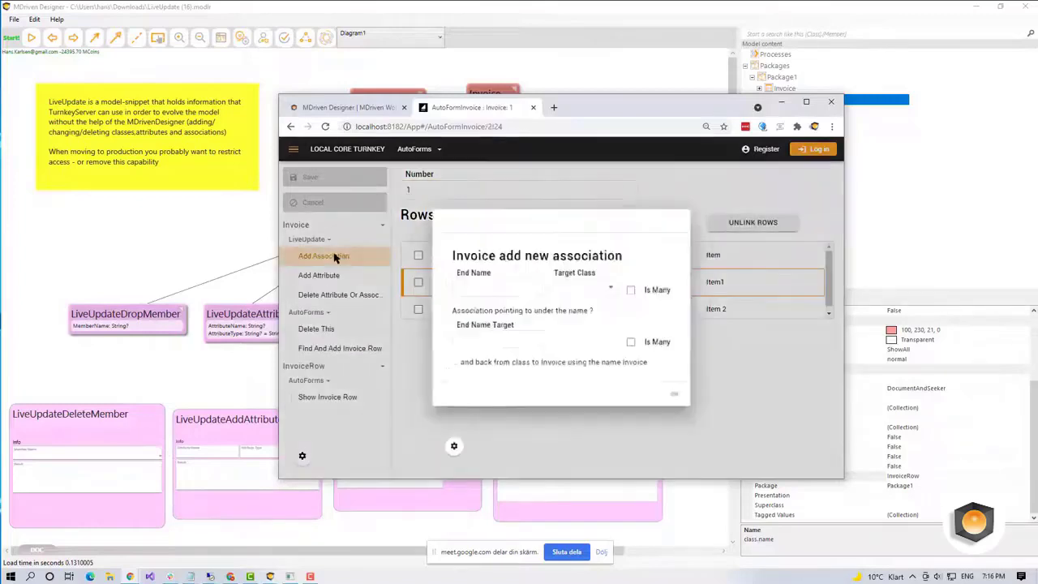
left_click(511, 294)
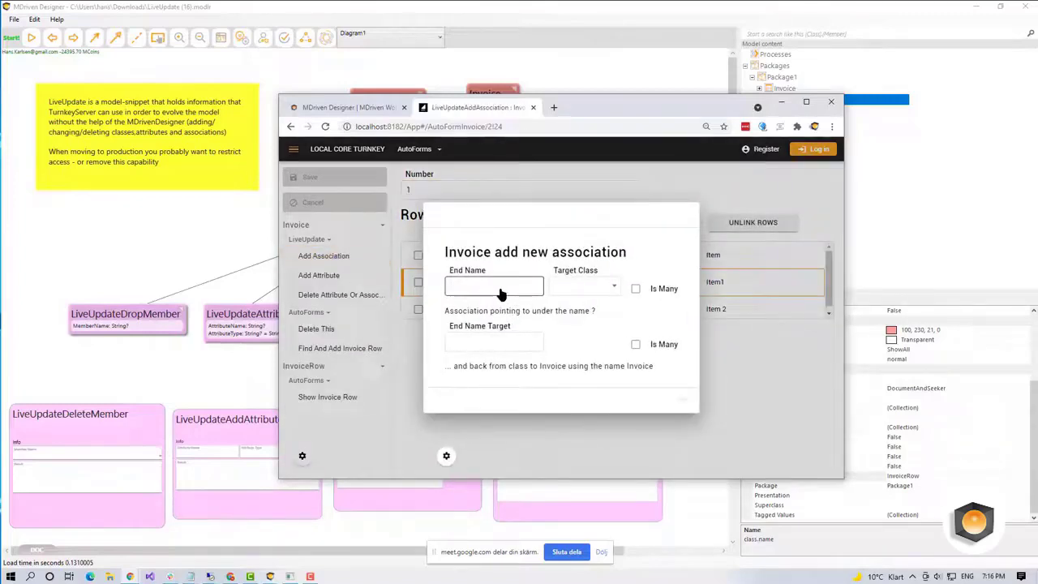
left_click(586, 289)
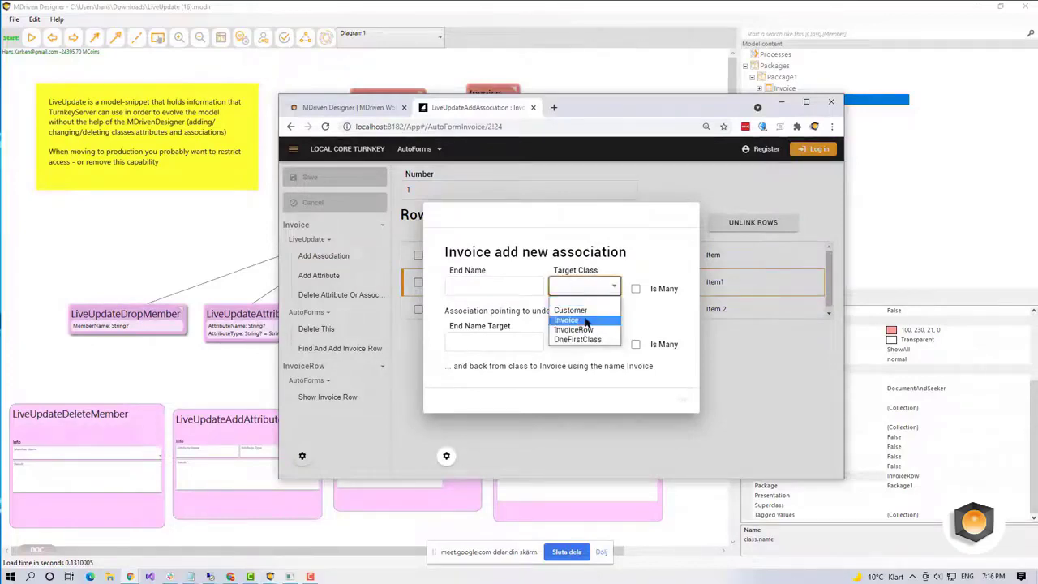
left_click(572, 311)
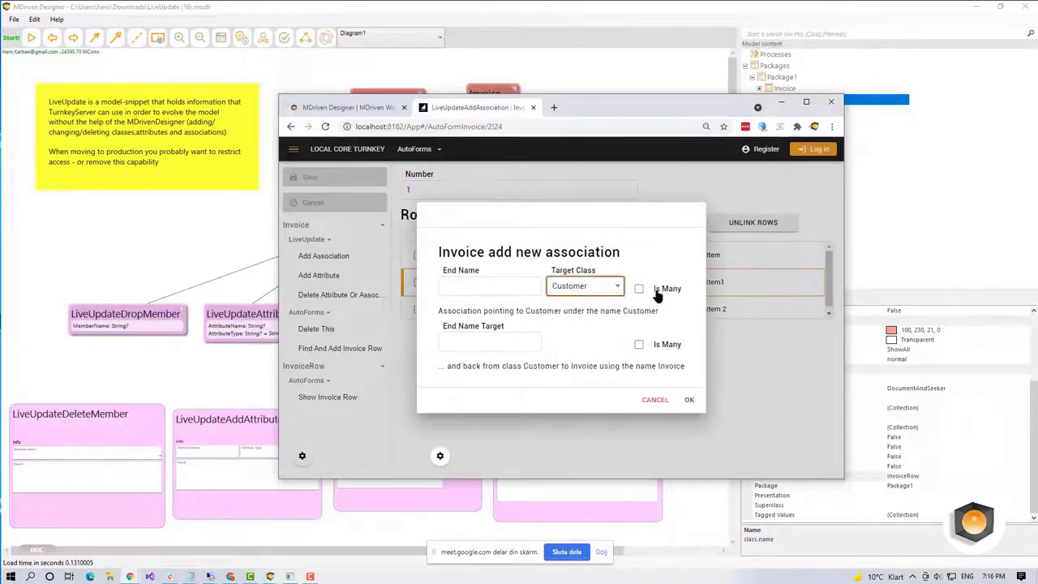
left_click(667, 346)
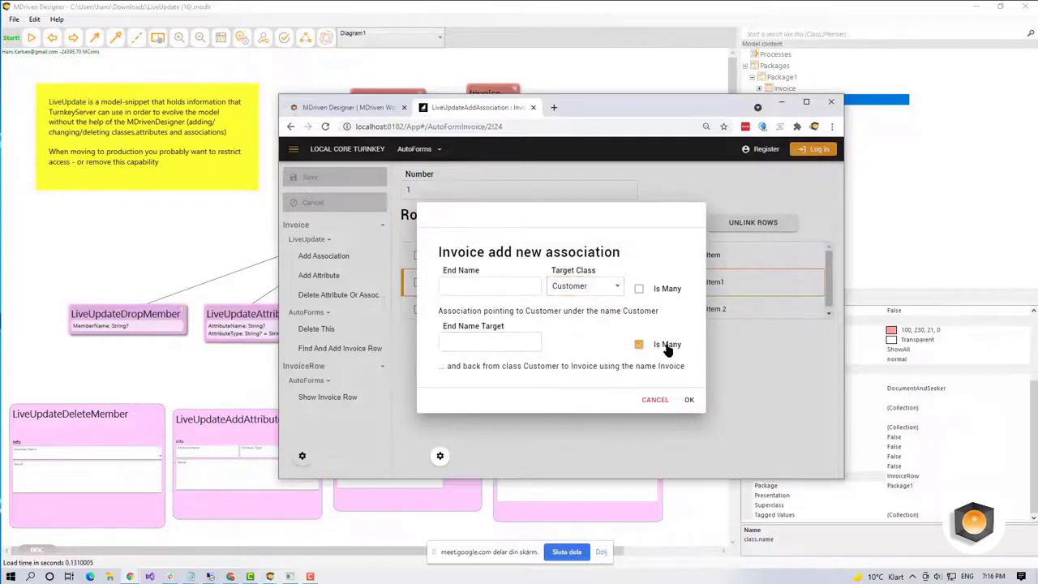
left_click(689, 400)
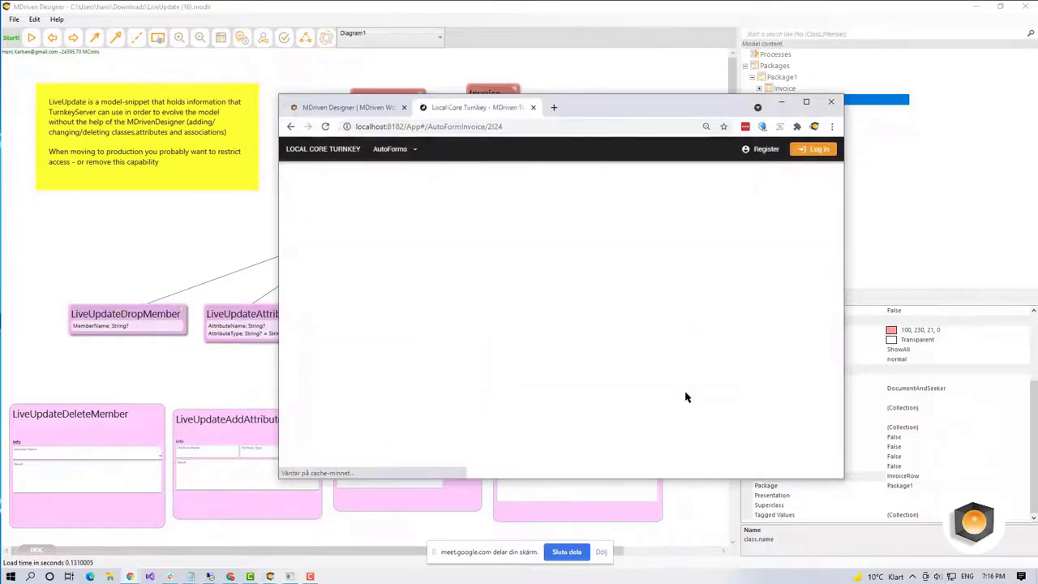
Set the customer of Invoice 1 to Customer1 and save the invoice.
left_click(543, 228)
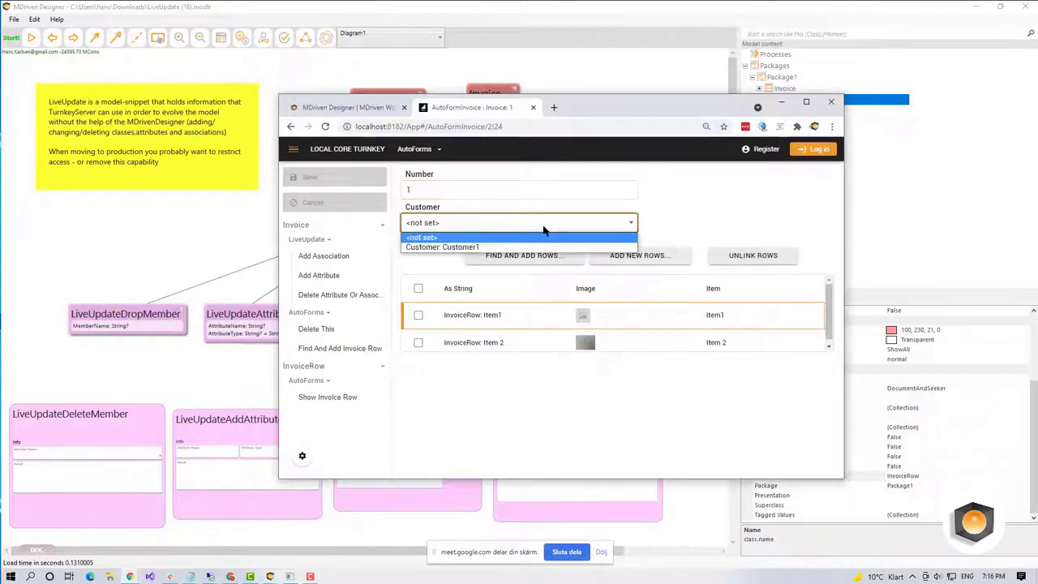
left_click(528, 247)
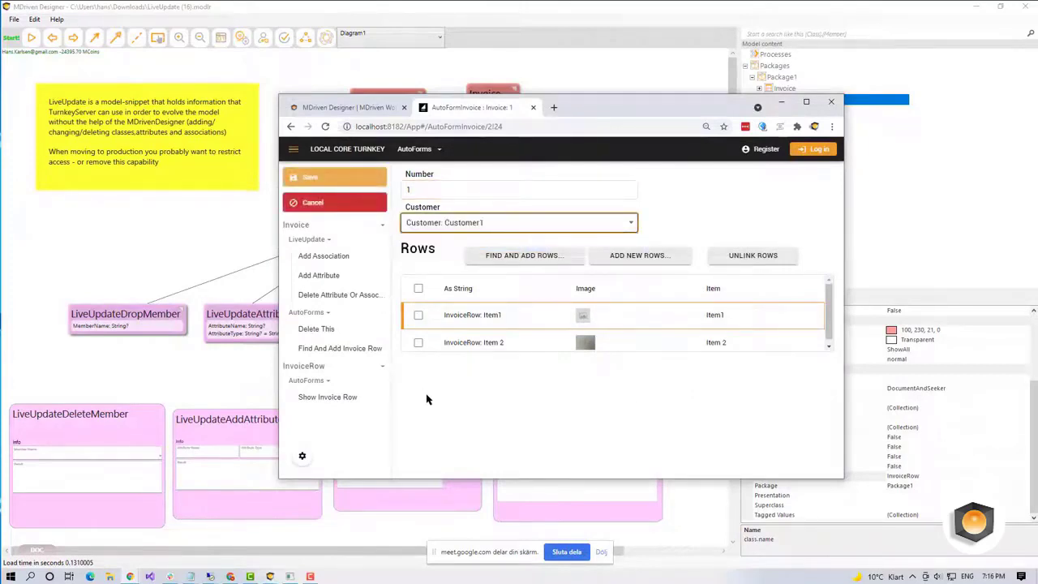
left_click(324, 176)
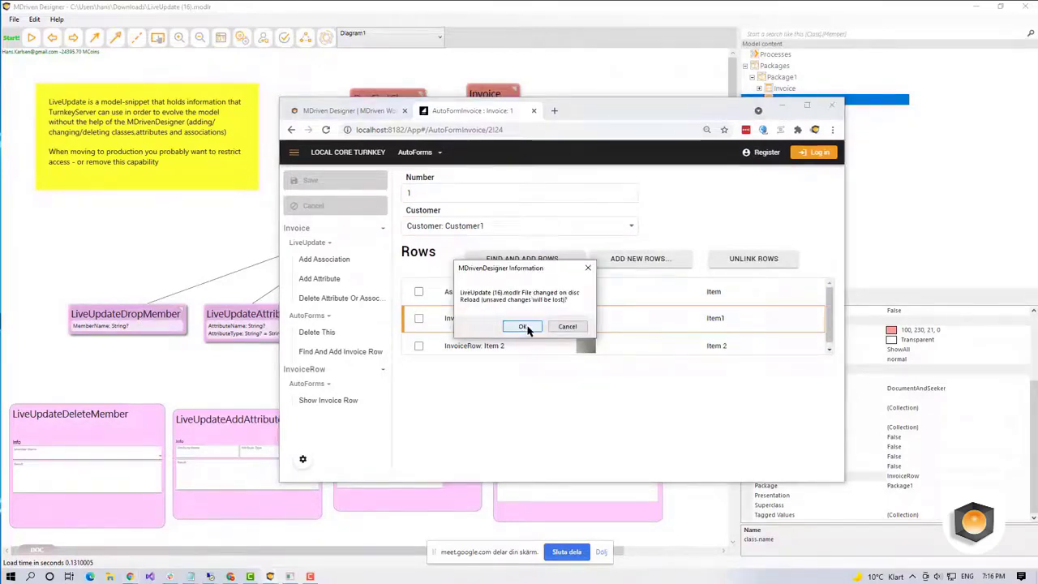
Switch to MDriven Designer, reload the changed LiveUpdate (16).modlr file and expand Package1 in the model content.
left_click(523, 327)
left_click(582, 76)
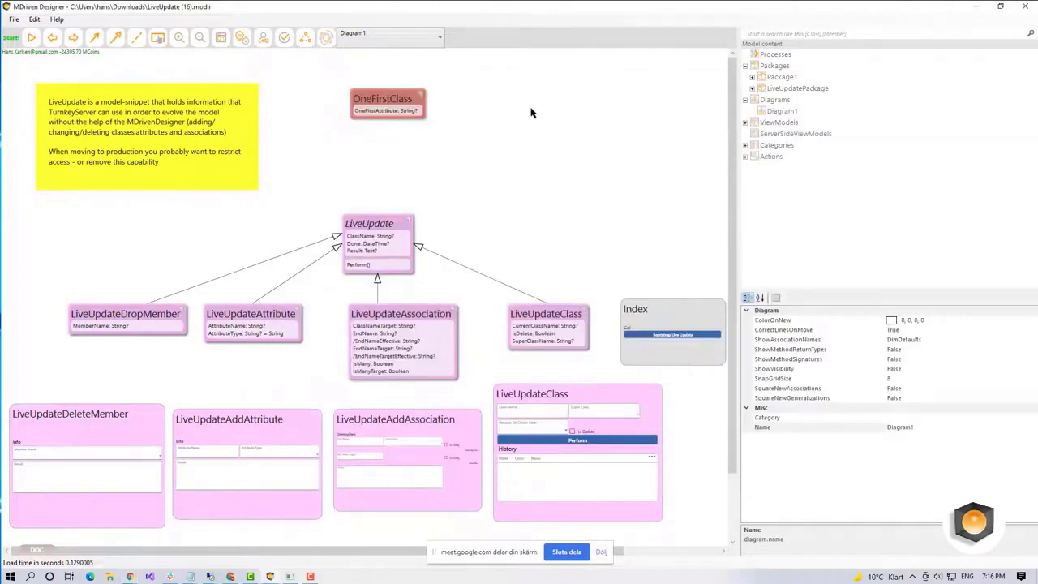
left_click(751, 77)
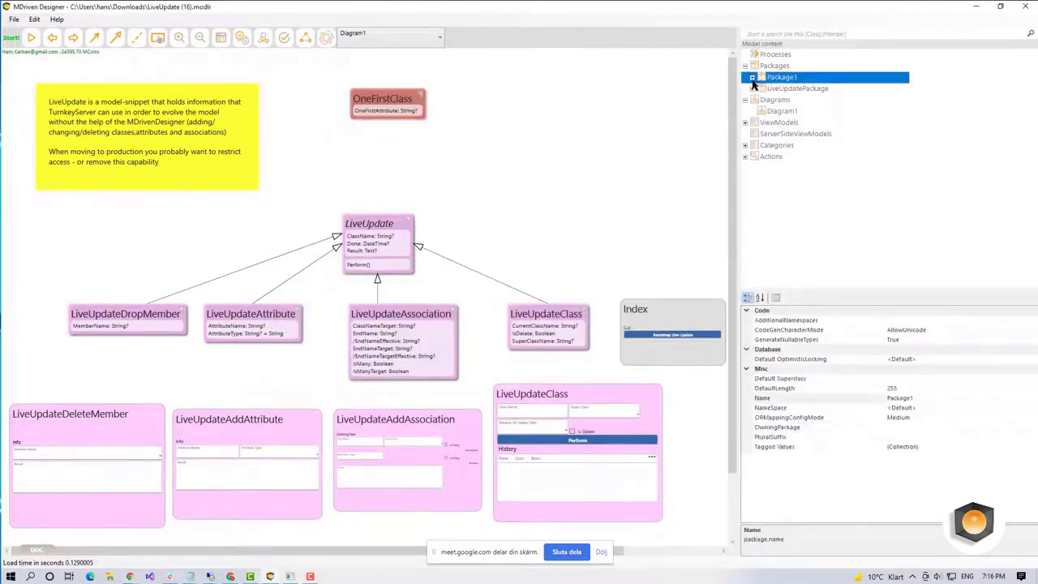
left_click(752, 77)
Place the classes Customer, Invoice, InvoiceRow and OneFirstClass from Package1 in the empty upper area of Diagram1.
left_click(771, 89)
left_click_drag(772, 88, 609, 91)
left_click_drag(777, 100, 543, 101)
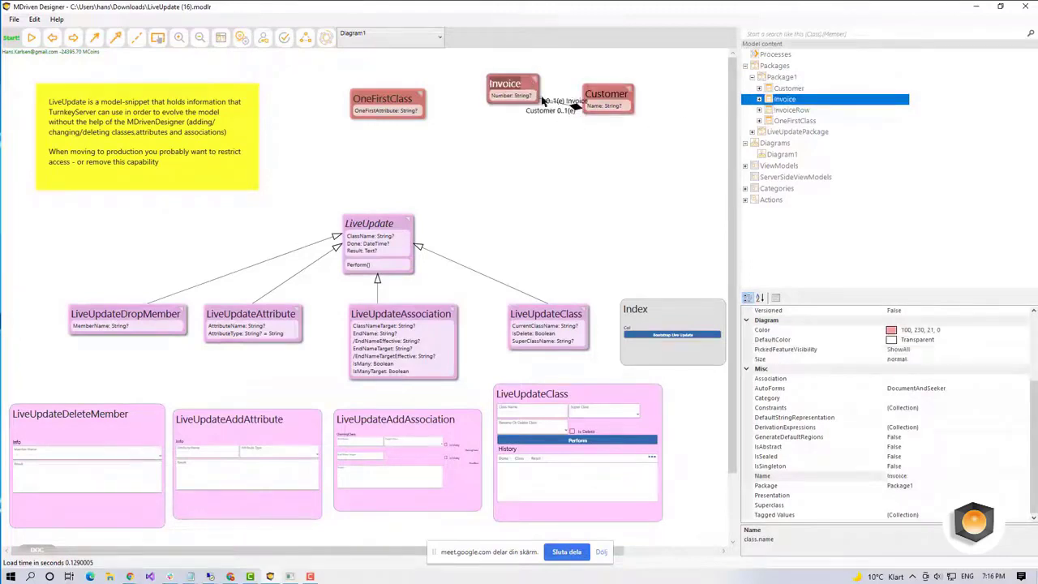
left_click_drag(783, 111, 536, 143)
left_click_drag(797, 123, 596, 180)
Select InvoiceRow's Image attribute and move the Customer class farther away from Invoice so their association labels spread out.
left_click(503, 158)
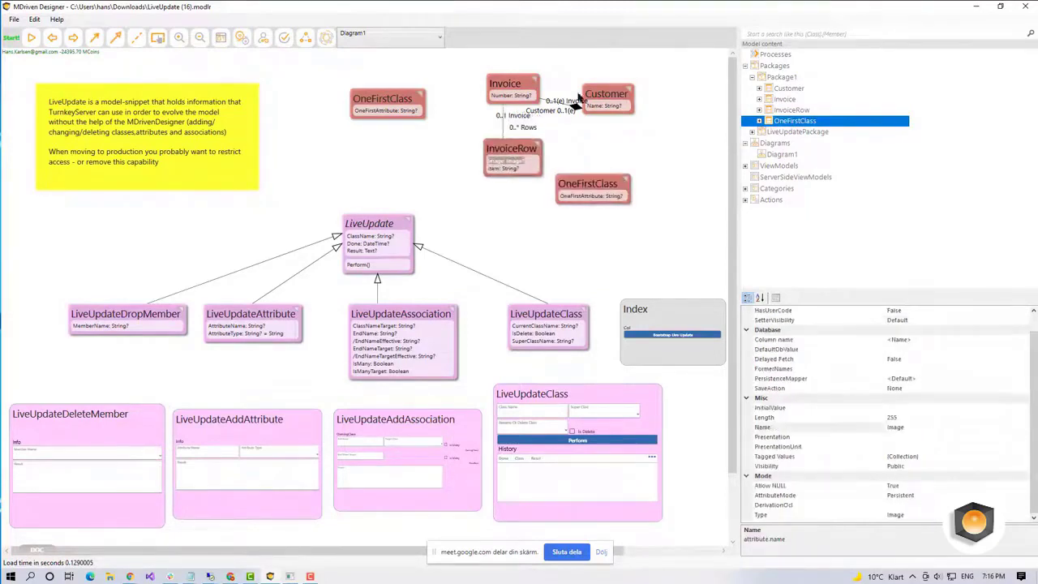
left_click(631, 93)
left_click(638, 98)
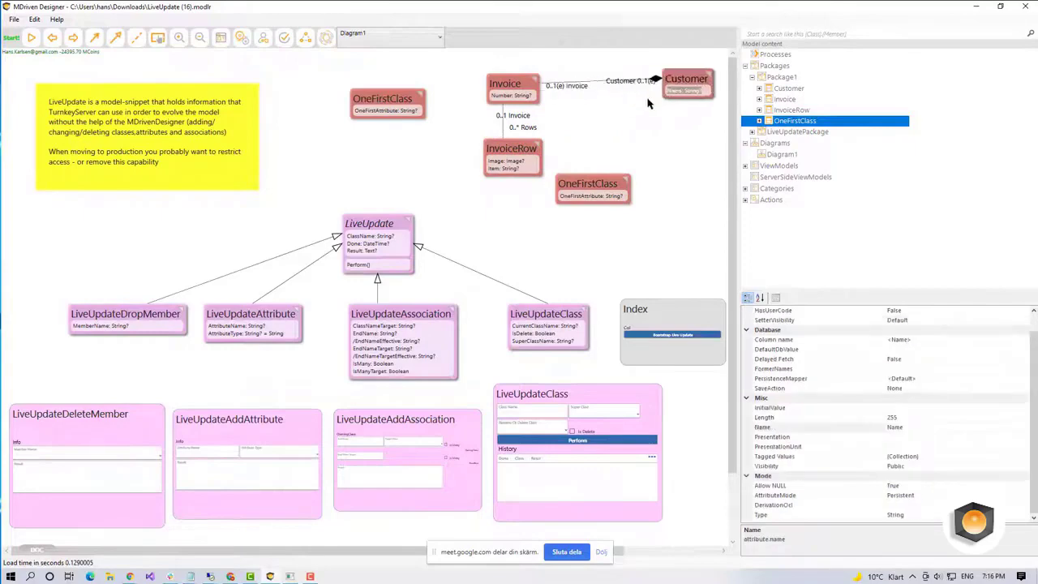
Switch back to the Turnkey app in the browser with Invoice 1 open.
key("alt+Tab")
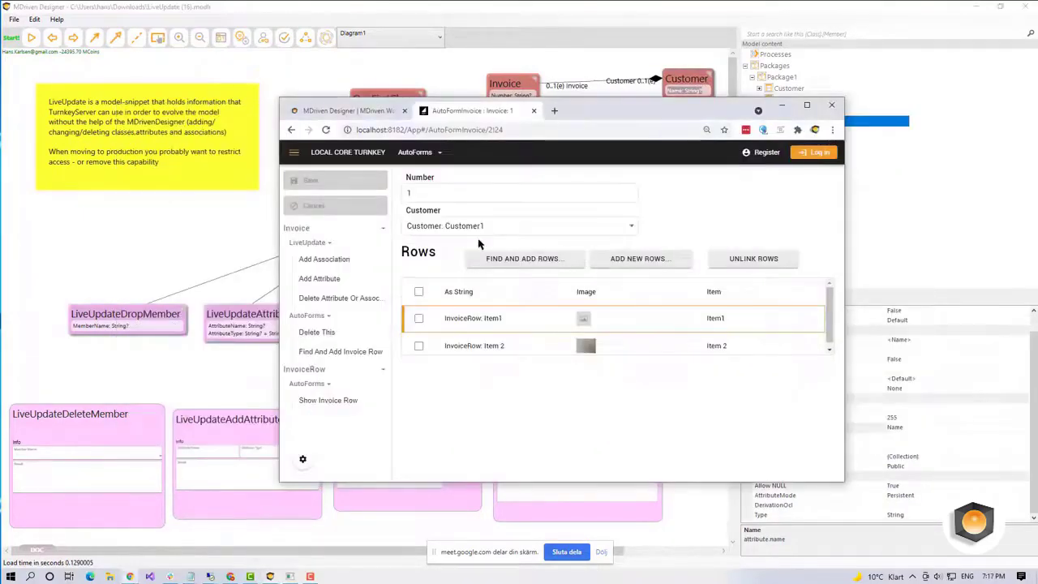